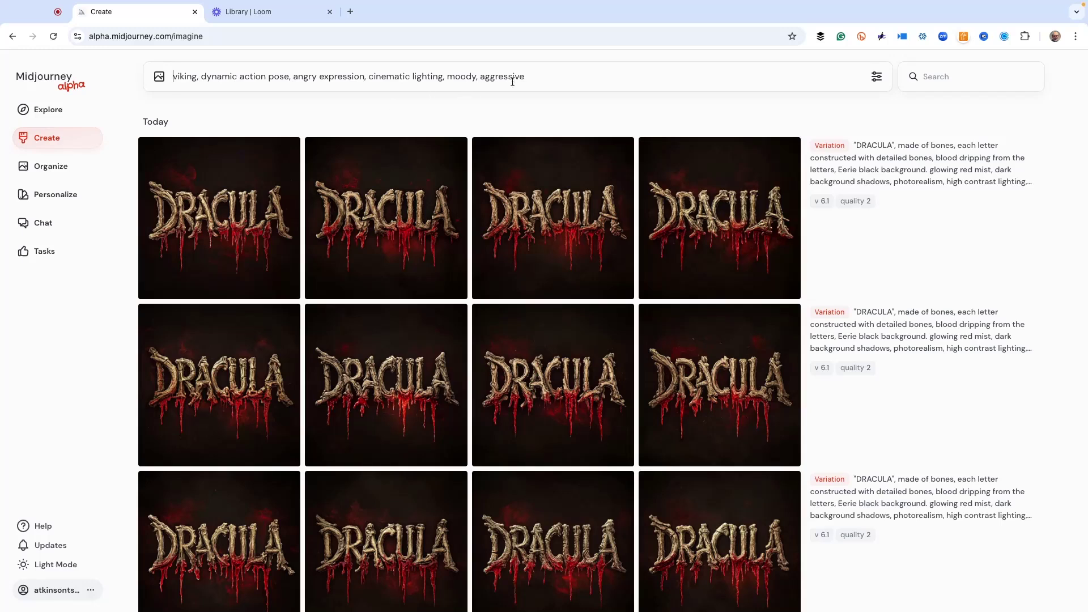
Submit the angry viking action-pose prompt to generate four v 6.1 images
key(Return)
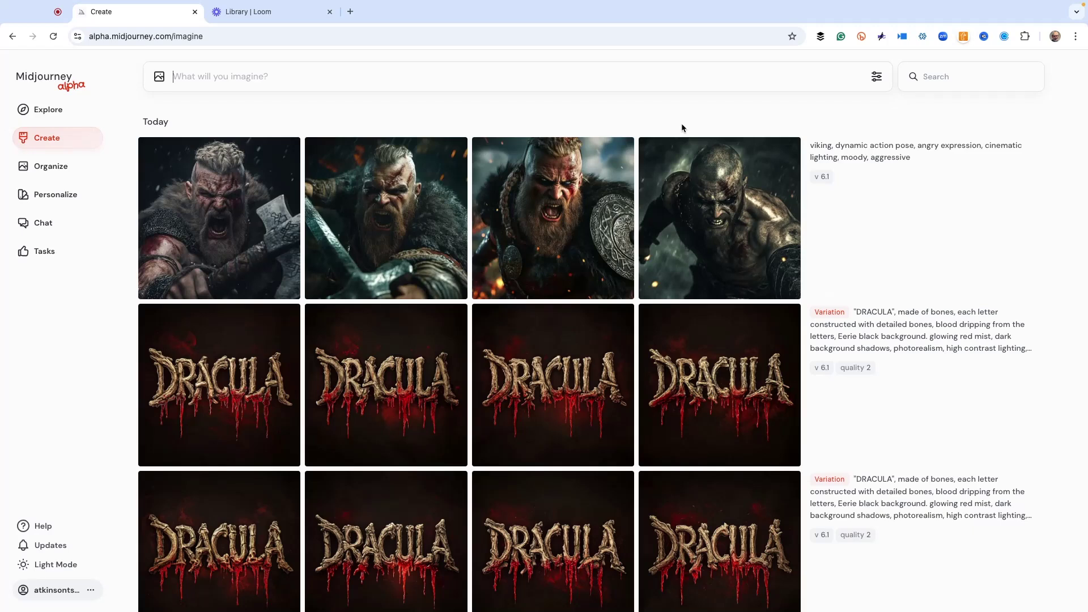
Reuse the bald viking's prompt, replacing --v 6.1 with --sref 464373922 and an empty --sw value
click(697, 212)
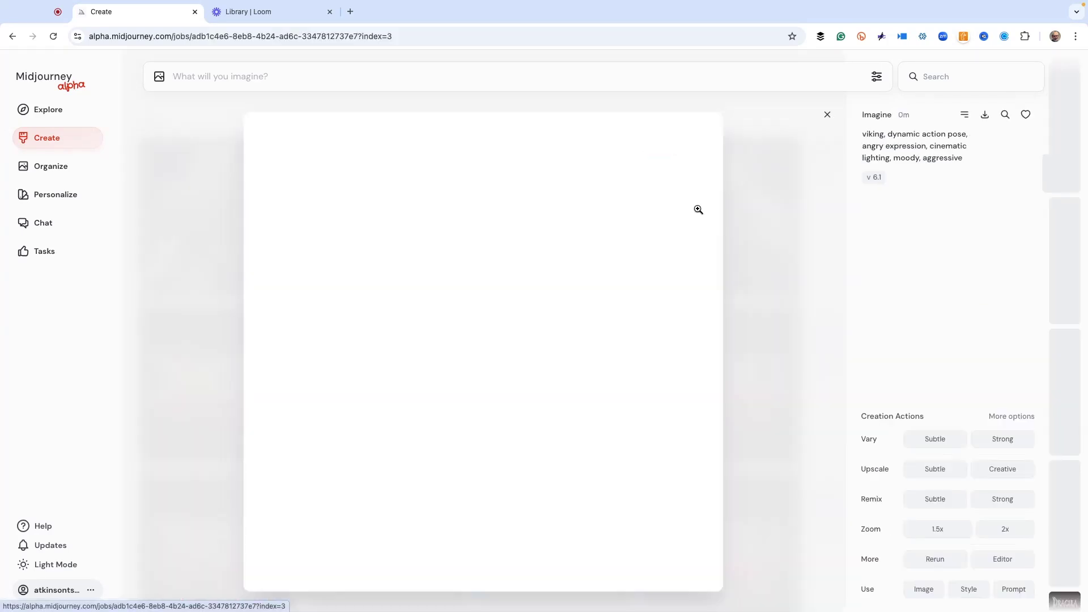
click(1013, 588)
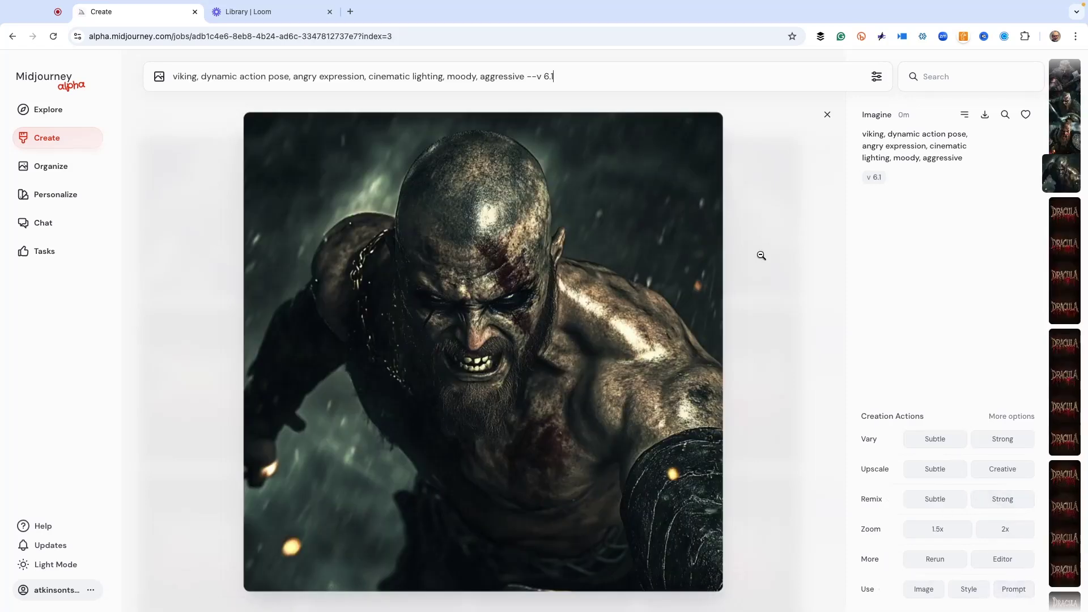
click(603, 80)
key(BackSpace)
key(BackSpace)
key(BackSpace)
key(BackSpace)
key(BackSpace)
key(BackSpace)
key(BackSpace)
key(BackSpace)
text(--sref 464373922 --sw 30)
key(BackSpace)
key(BackSpace)
Fill in the style weights as {10, 30, 100, 400, 600, 1000} and submit the six jobs
text({)
text(10)
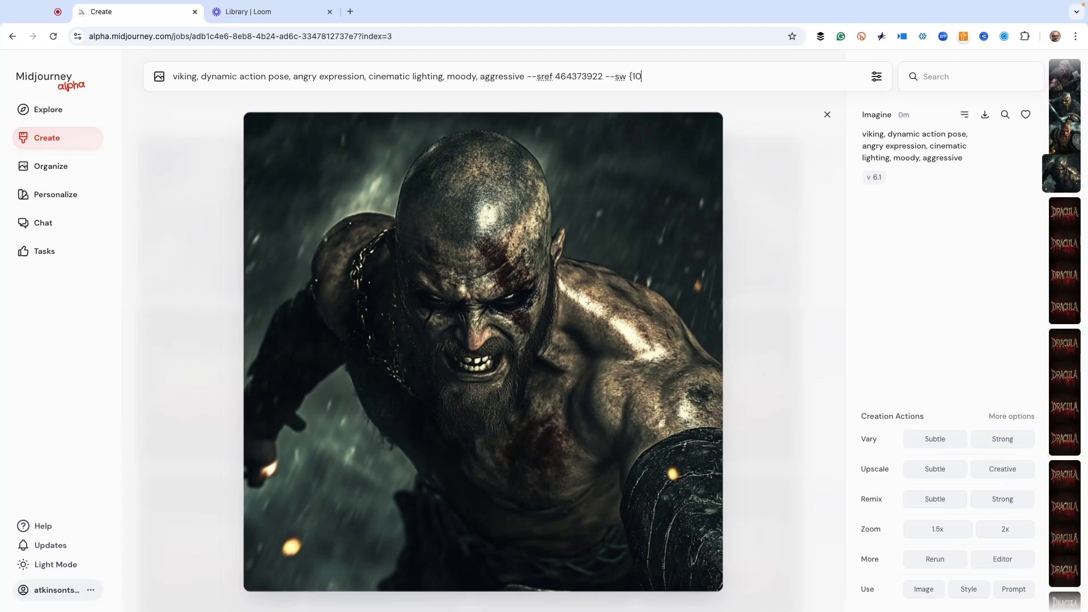
text(, 30, 100, 400, 600, 1000})
key(Return)
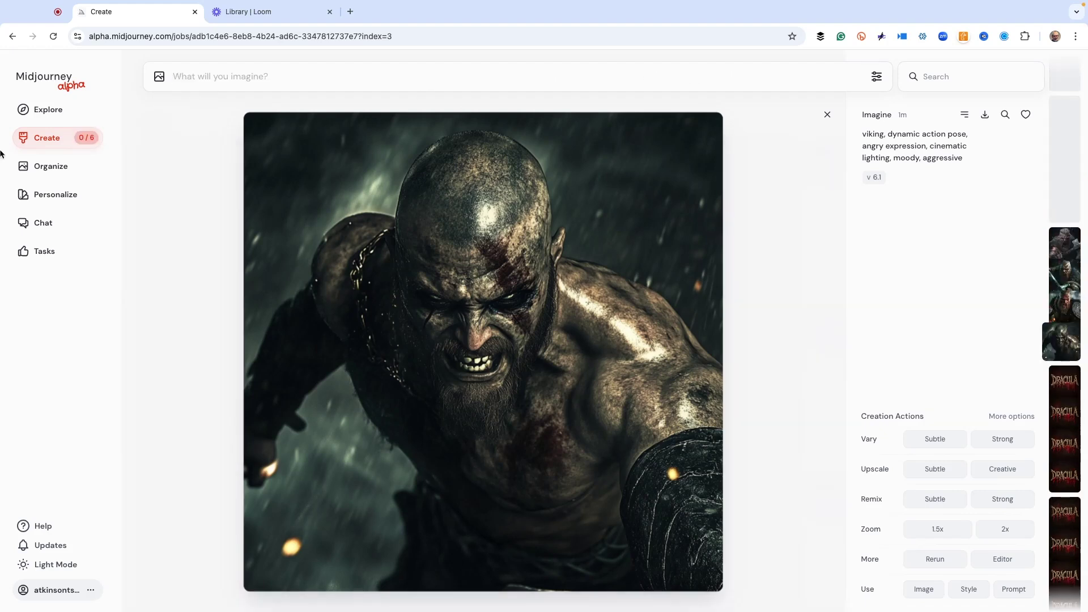
Check the style-weight renders in the Create feed and enlarge the original bald viking image
click(51, 142)
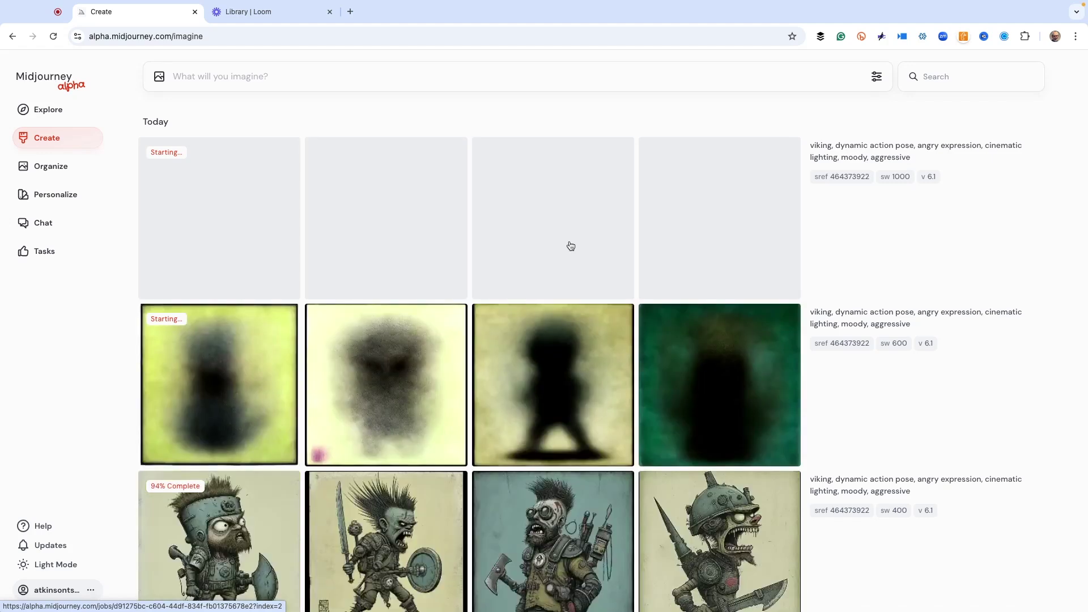
scroll(570, 245, down, 15)
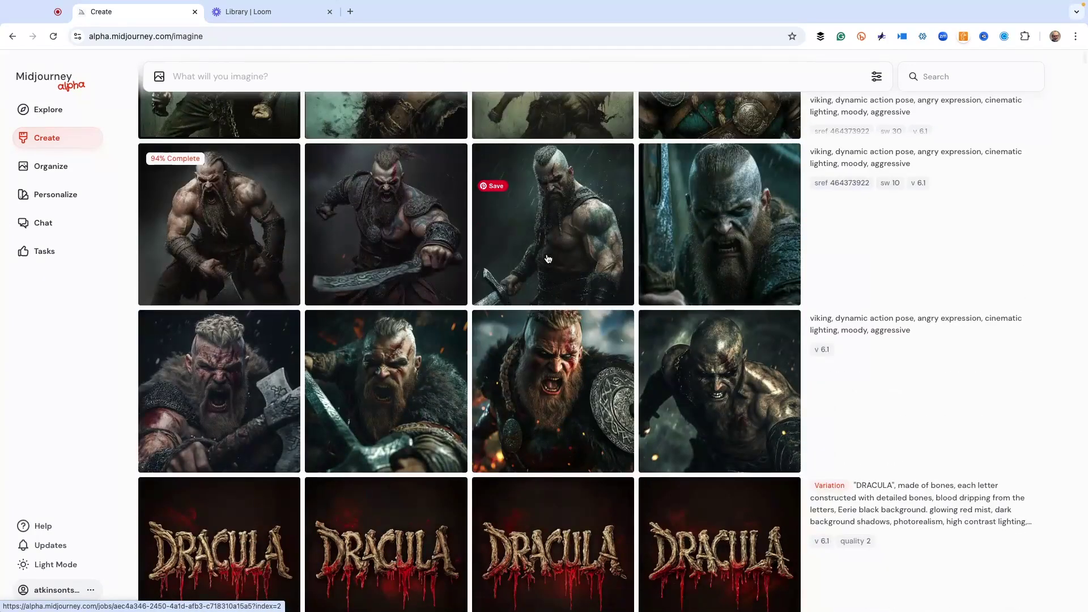
mouse_move(548, 259)
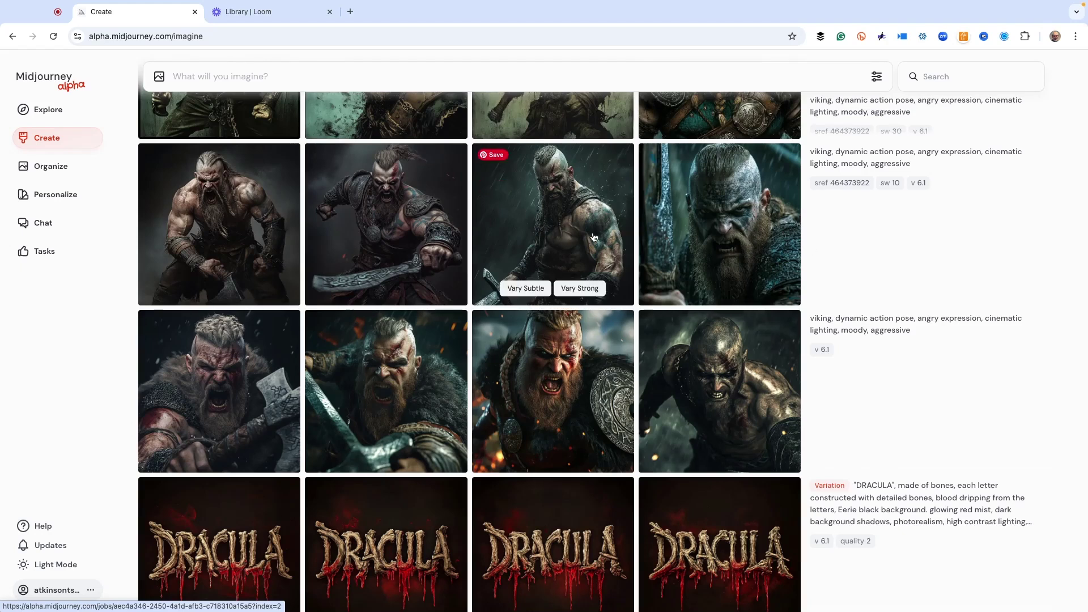
scroll(594, 237, down, 1)
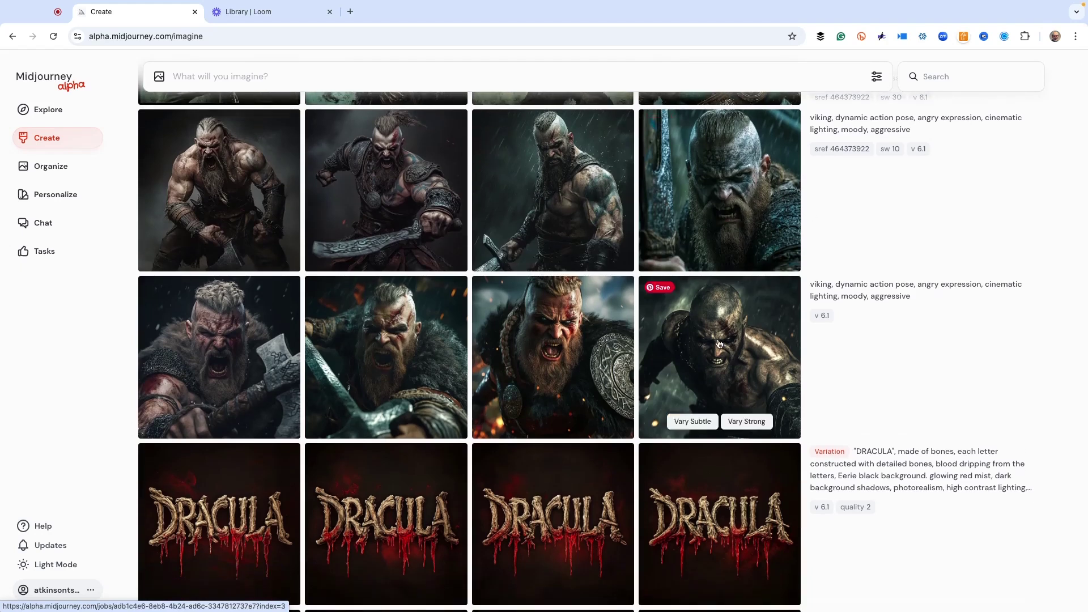
click(718, 343)
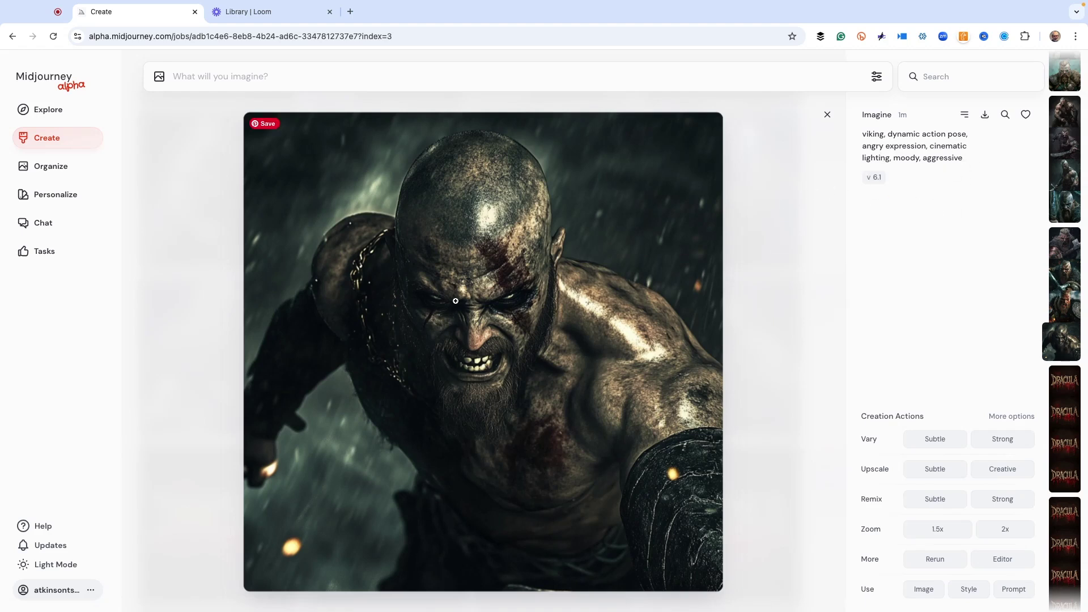
Browse the enlarged renders comparing the sw 10 vikings, ending on a teal sw 30 viking
scroll(477, 310, up, 1)
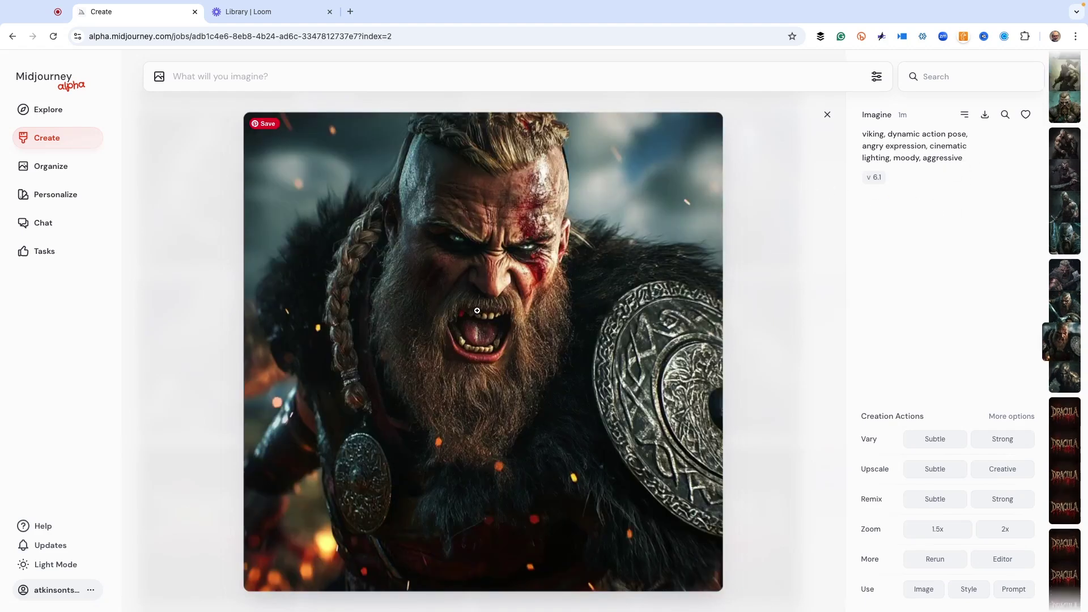
scroll(477, 310, up, 1)
scroll(477, 311, up, 1)
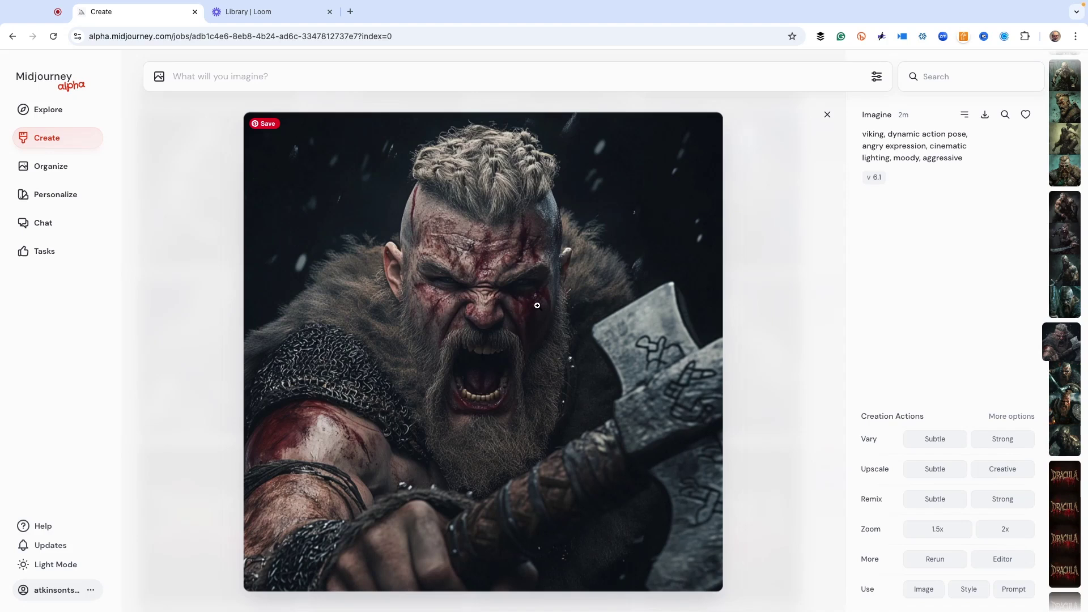
scroll(537, 306, up, 1)
drag(884, 181, 628, 294)
scroll(613, 295, up, 1)
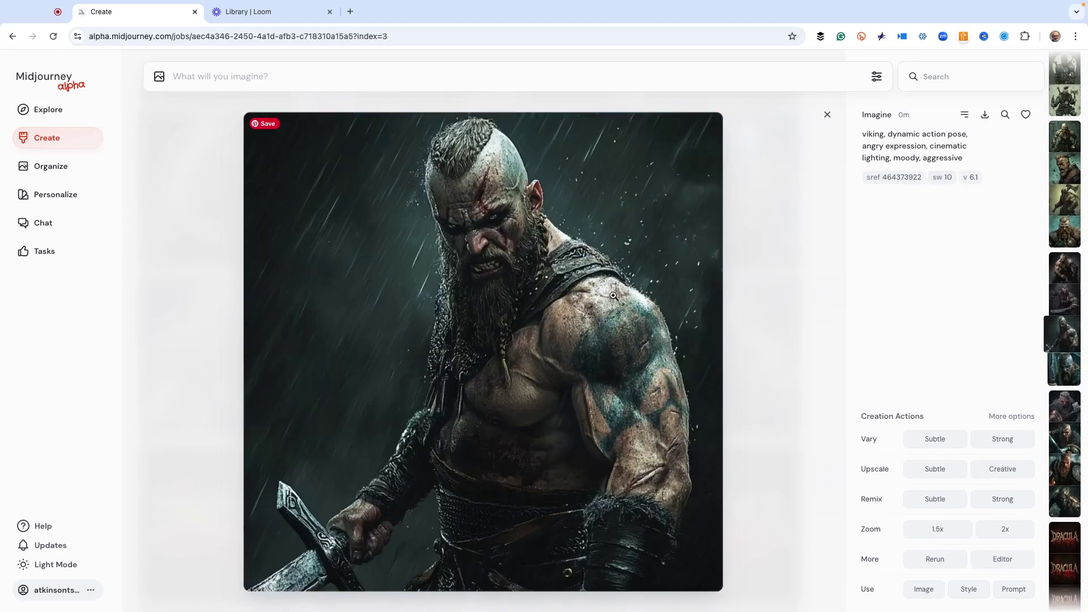
scroll(613, 295, down, 2)
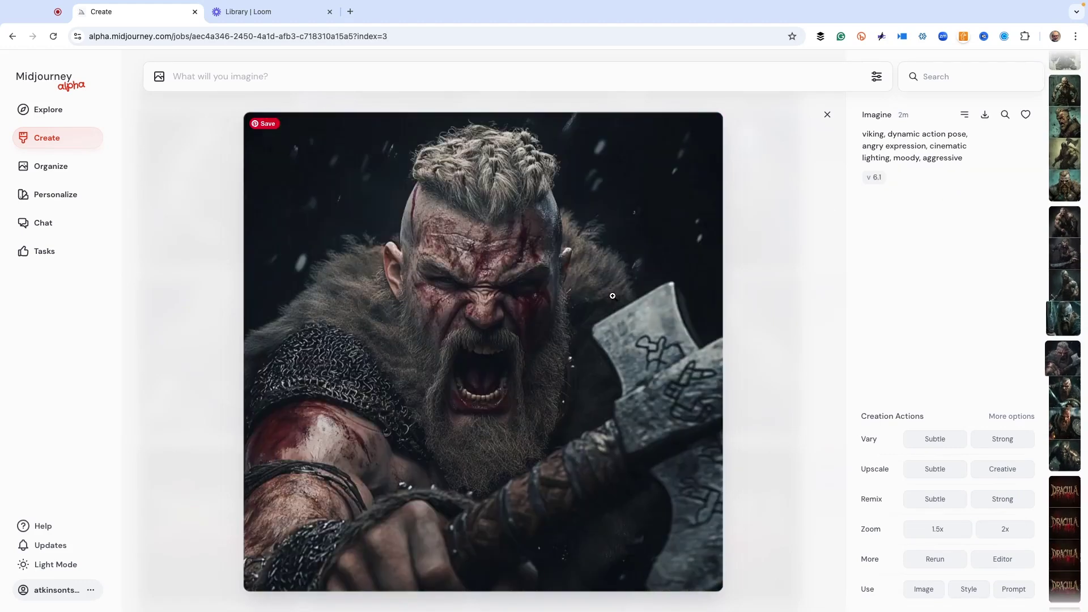
scroll(612, 295, up, 2)
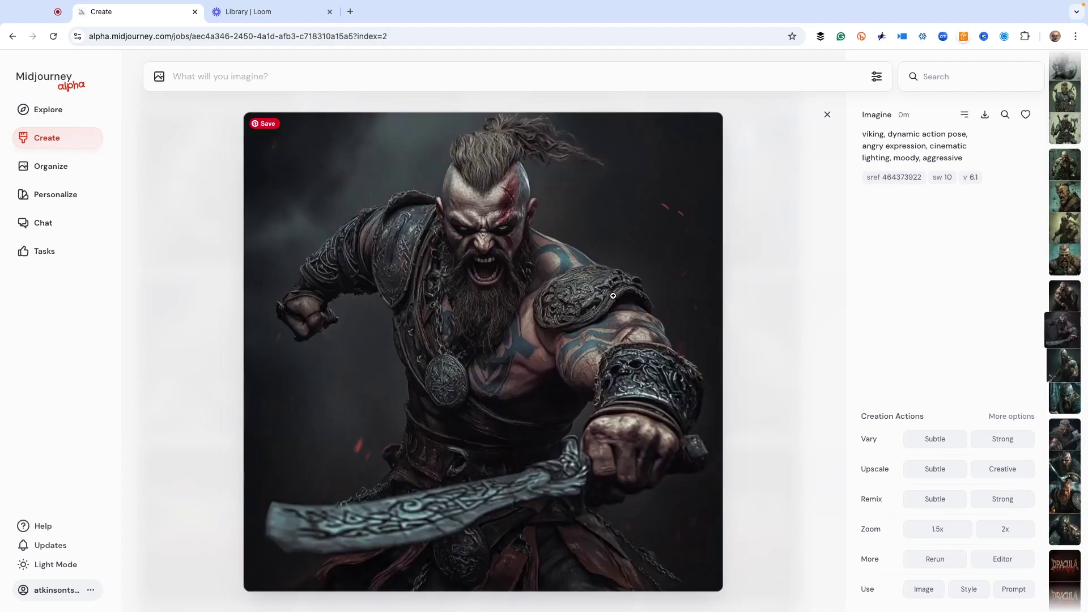
scroll(613, 295, down, 2)
scroll(613, 295, up, 3)
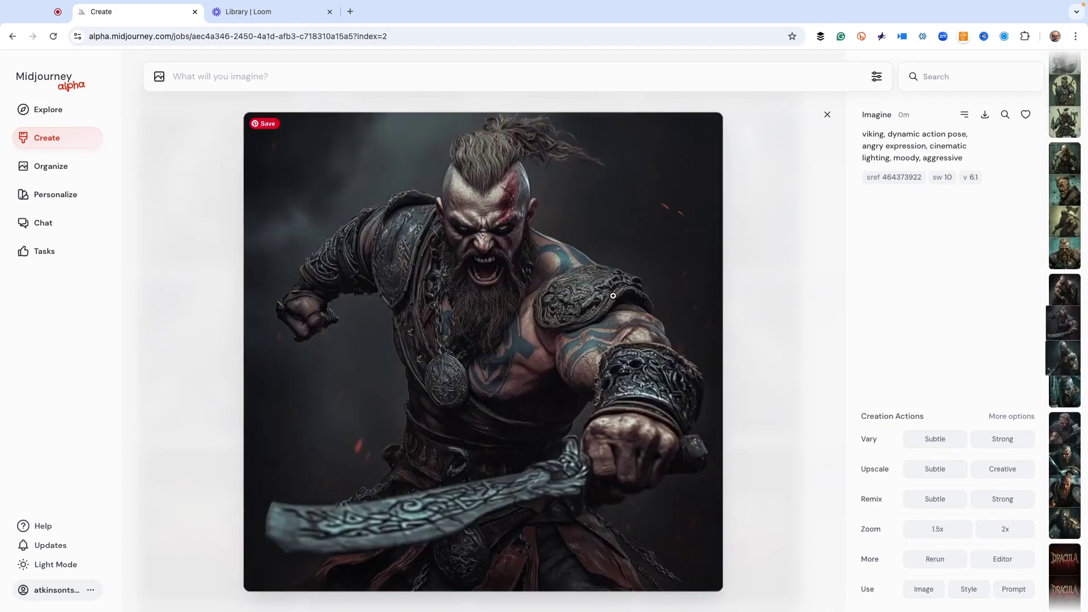
scroll(613, 295, up, 1)
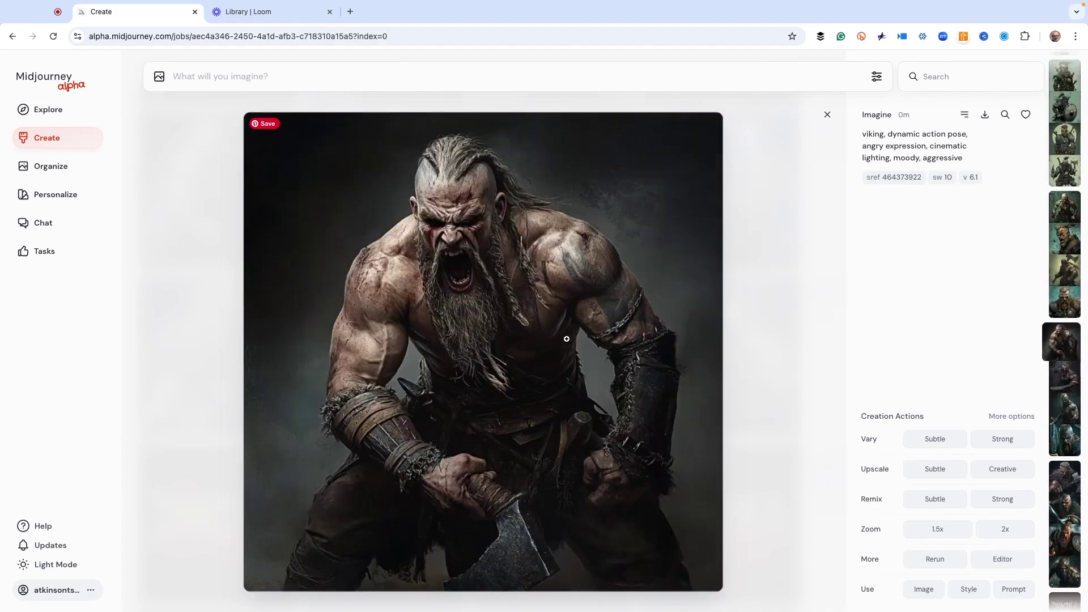
scroll(567, 335, down, 3)
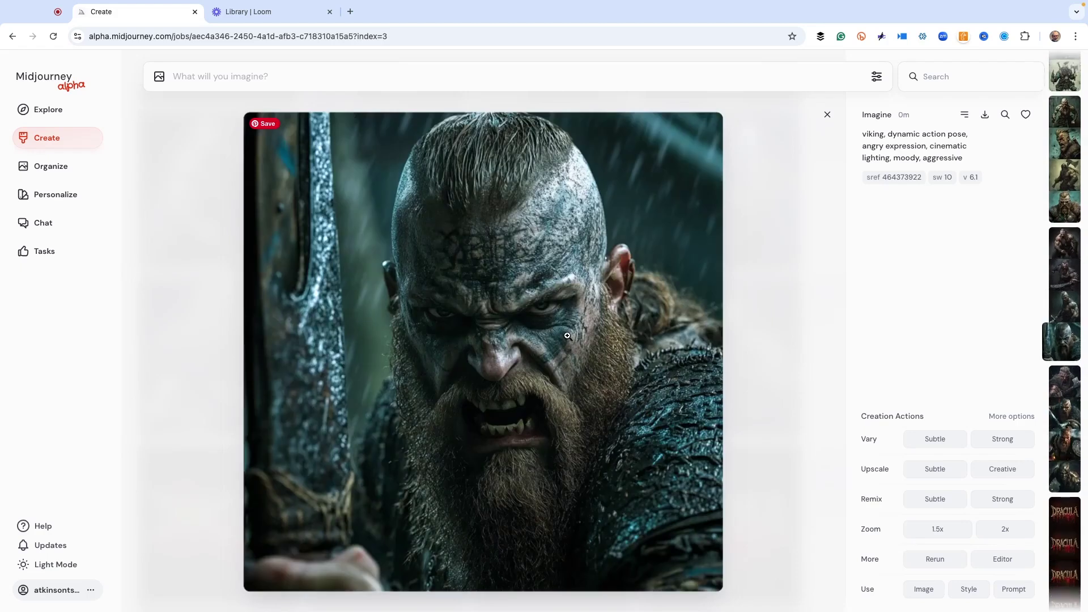
scroll(567, 336, down, 1)
scroll(566, 335, up, 4)
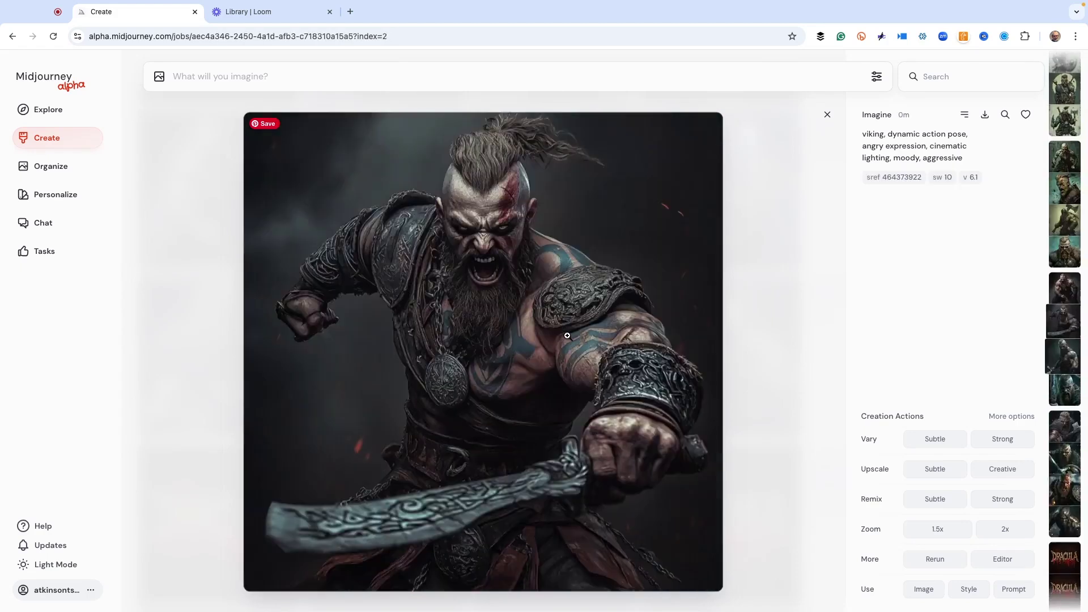
scroll(567, 336, up, 1)
scroll(566, 336, up, 1)
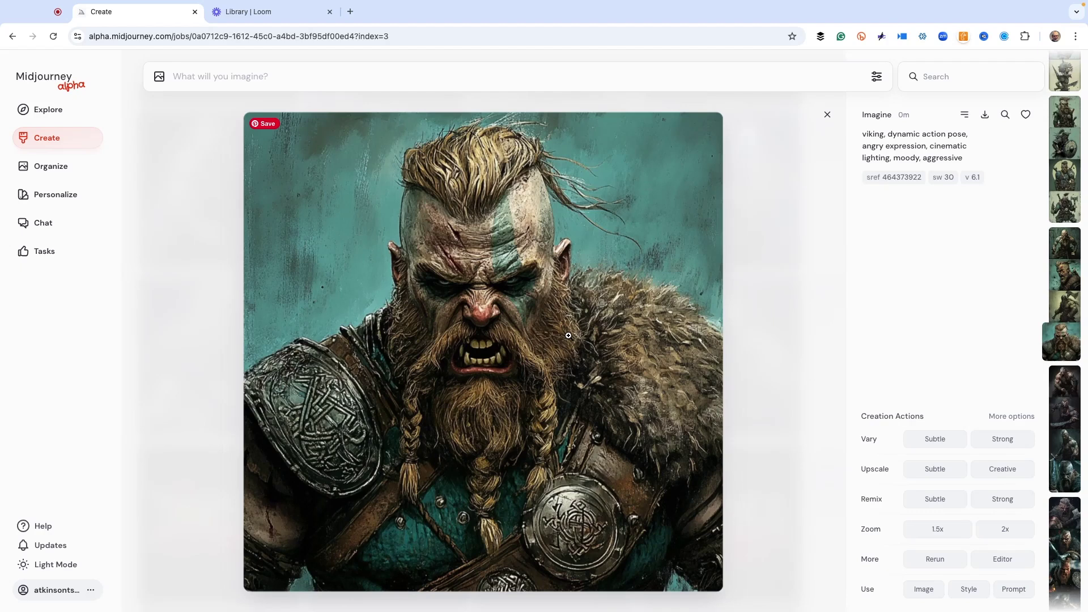
Scroll through the enlarged renders until the sw 400 vikings appear
scroll(569, 335, down, 1)
scroll(568, 335, up, 1)
scroll(615, 388, down, 1)
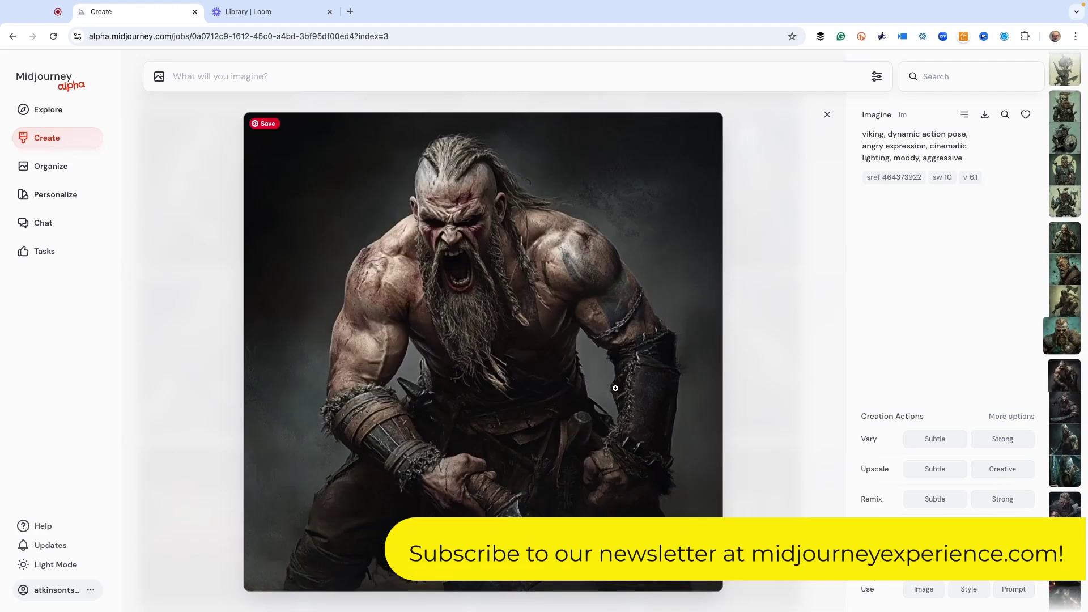
scroll(614, 388, up, 1)
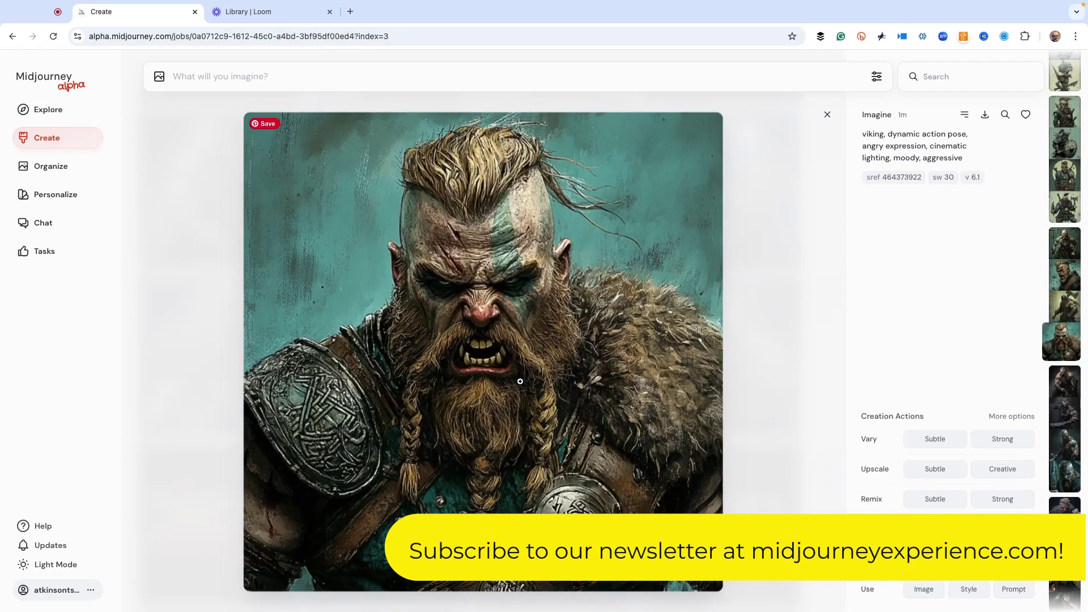
scroll(520, 381, up, 1)
scroll(520, 381, up, 1)
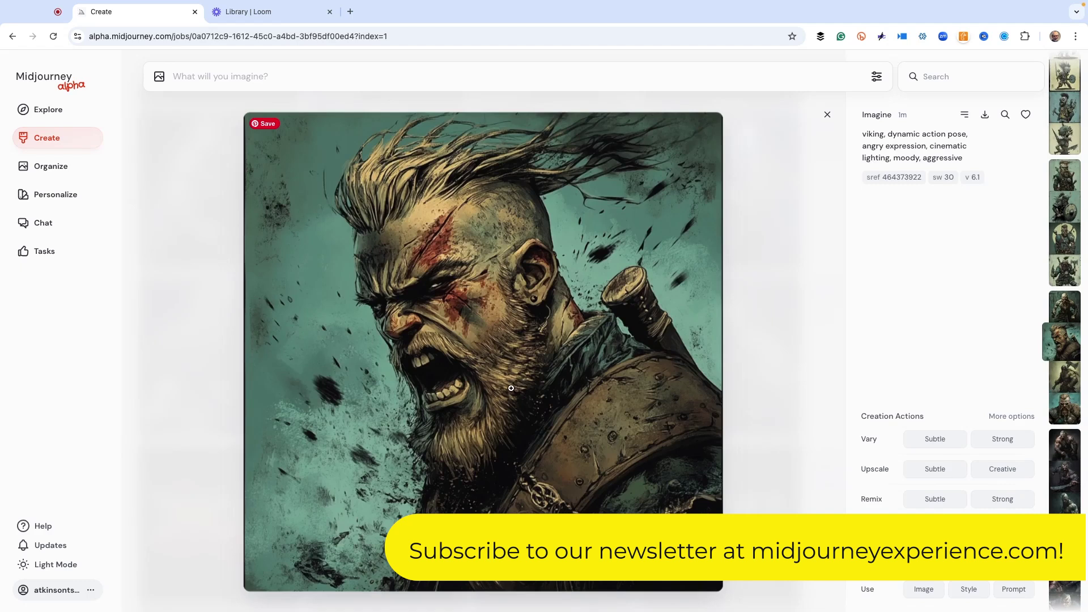
scroll(509, 388, up, 1)
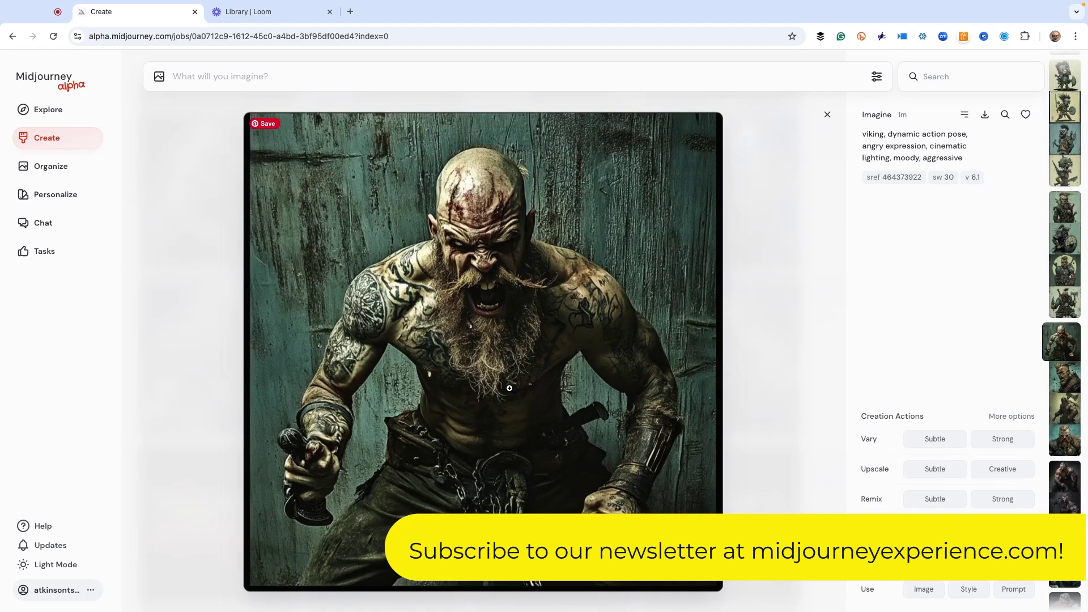
scroll(509, 388, up, 1)
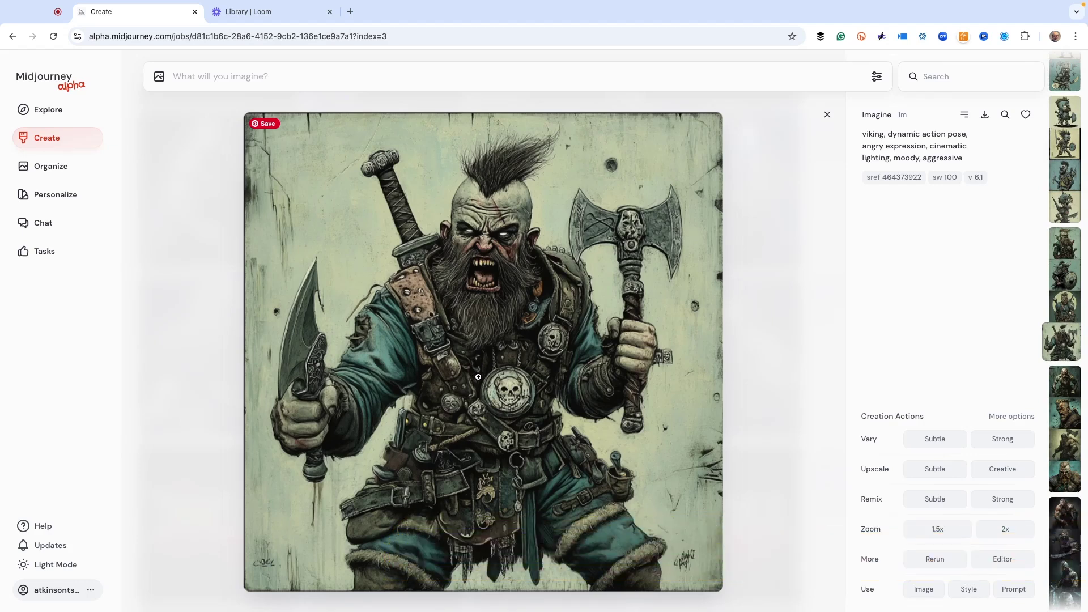
scroll(477, 377, up, 1)
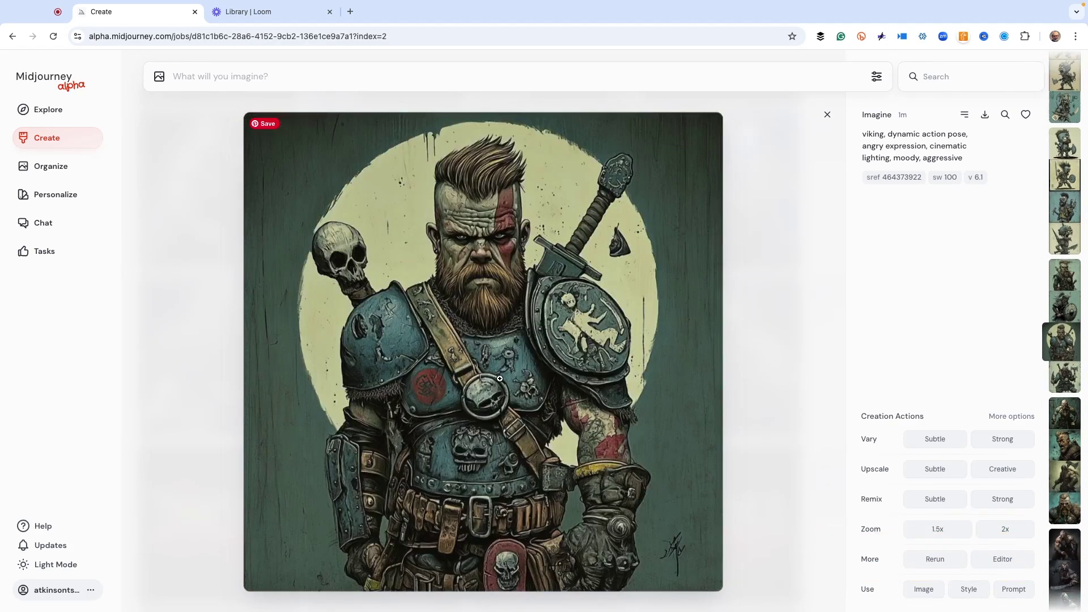
scroll(499, 377, up, 1)
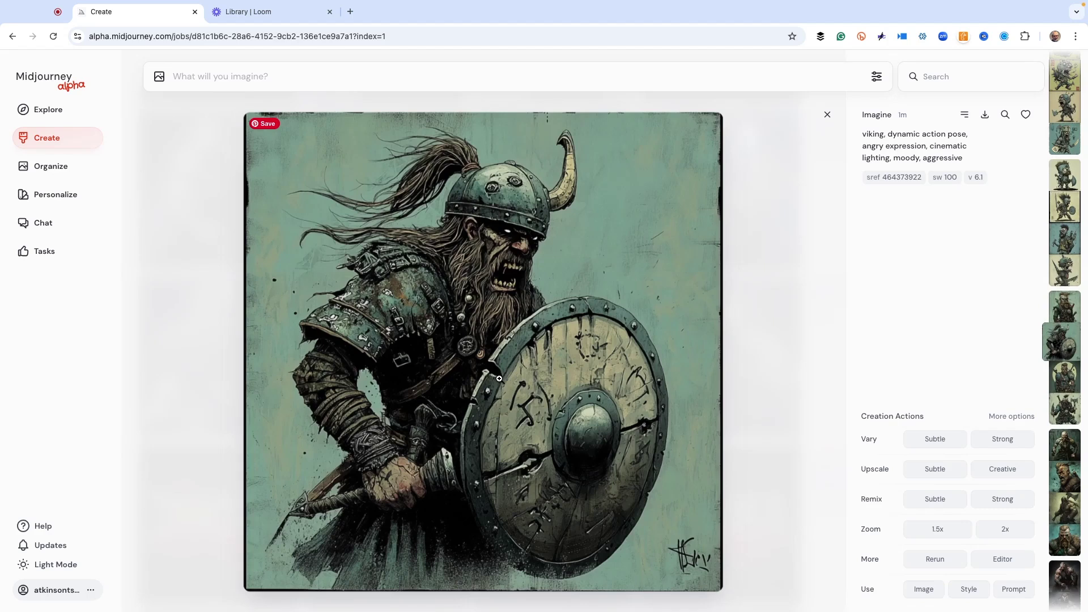
scroll(499, 378, up, 1)
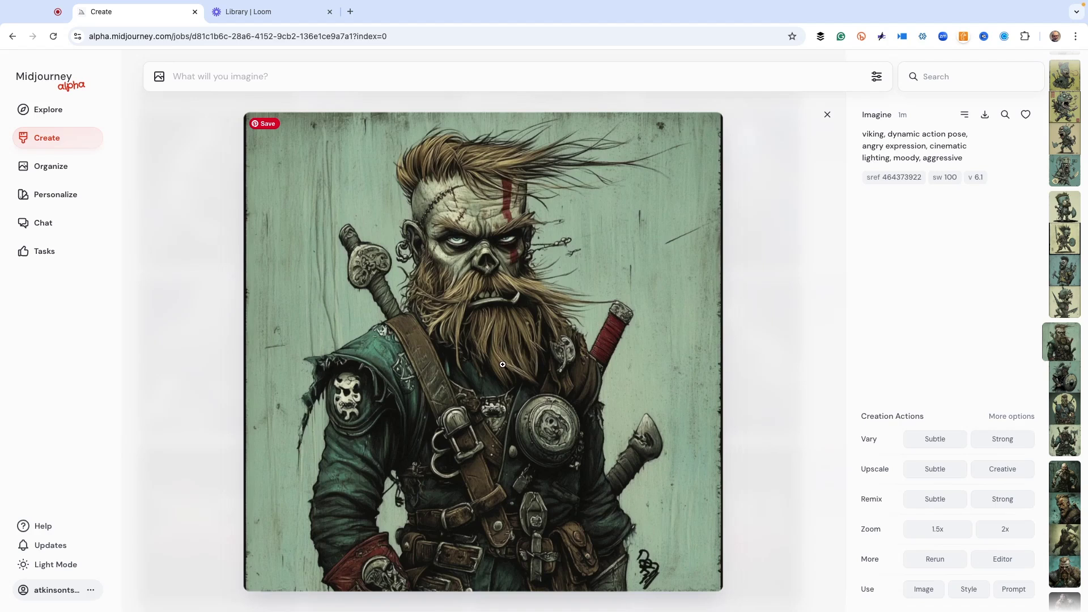
scroll(502, 363, up, 1)
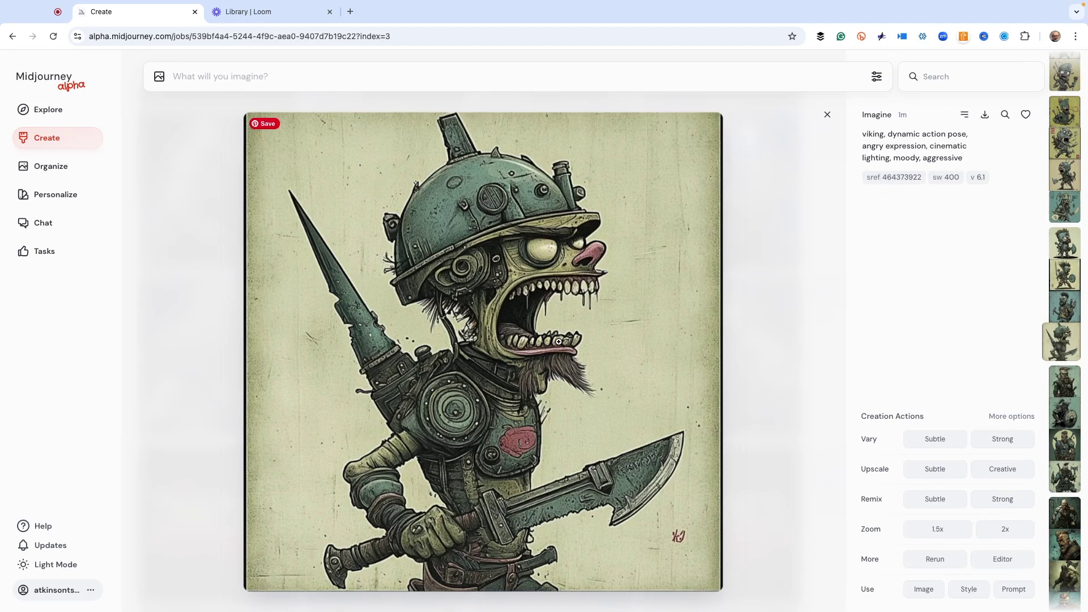
Step through the rest of the sw 400 renders to the first sw 600 skull-helmeted viking
key(Left)
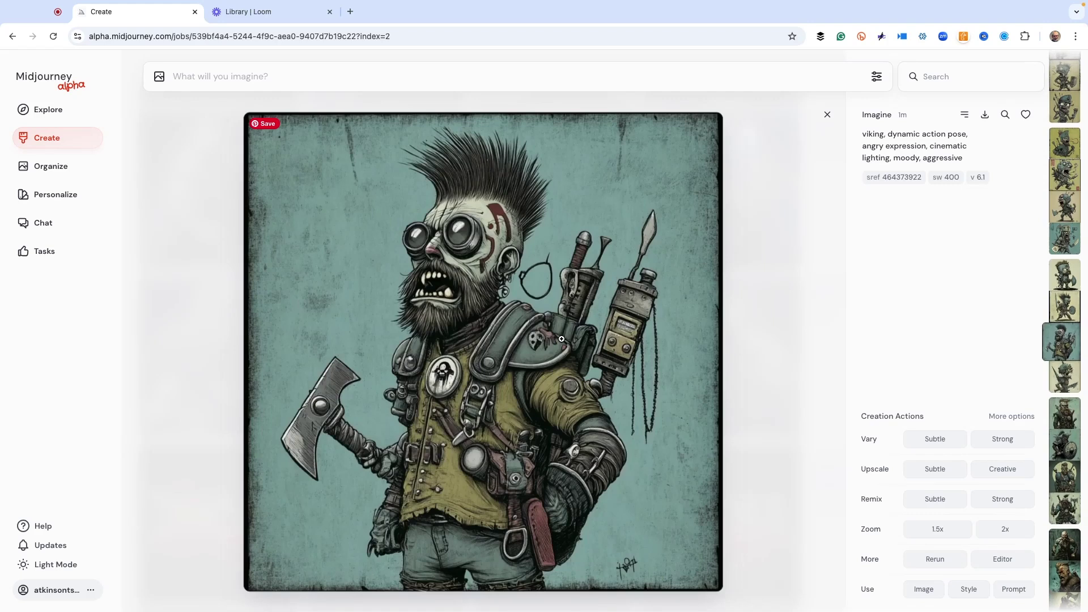
key(Left)
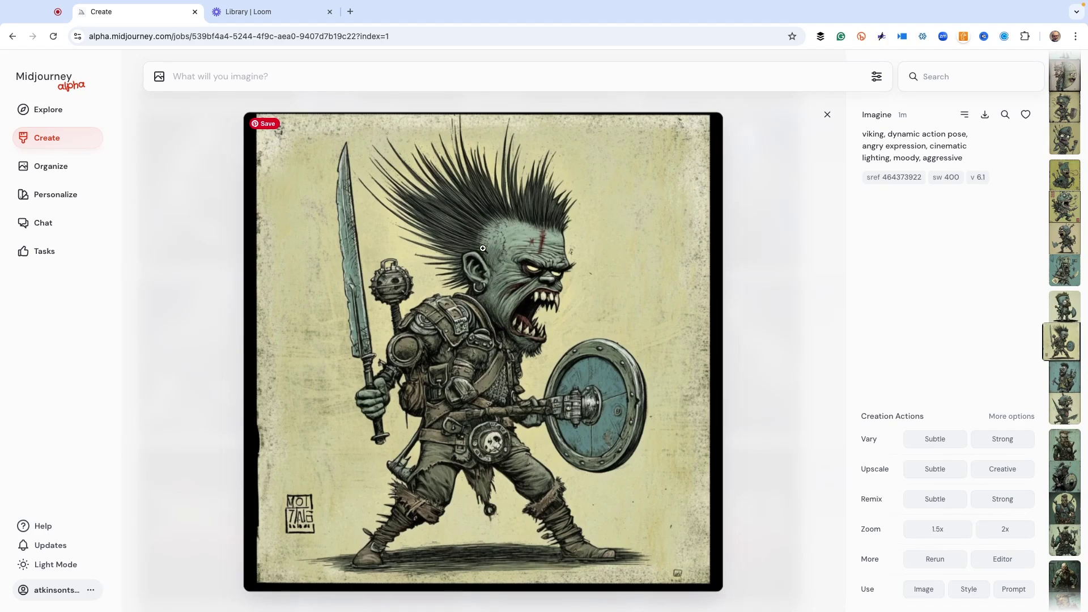
key(Up)
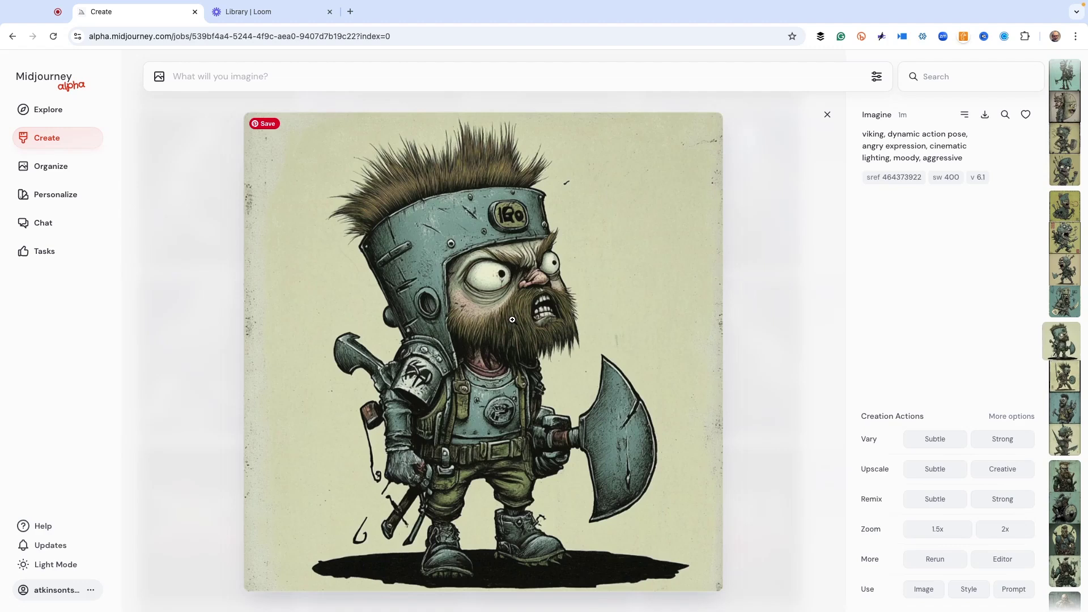
key(Up)
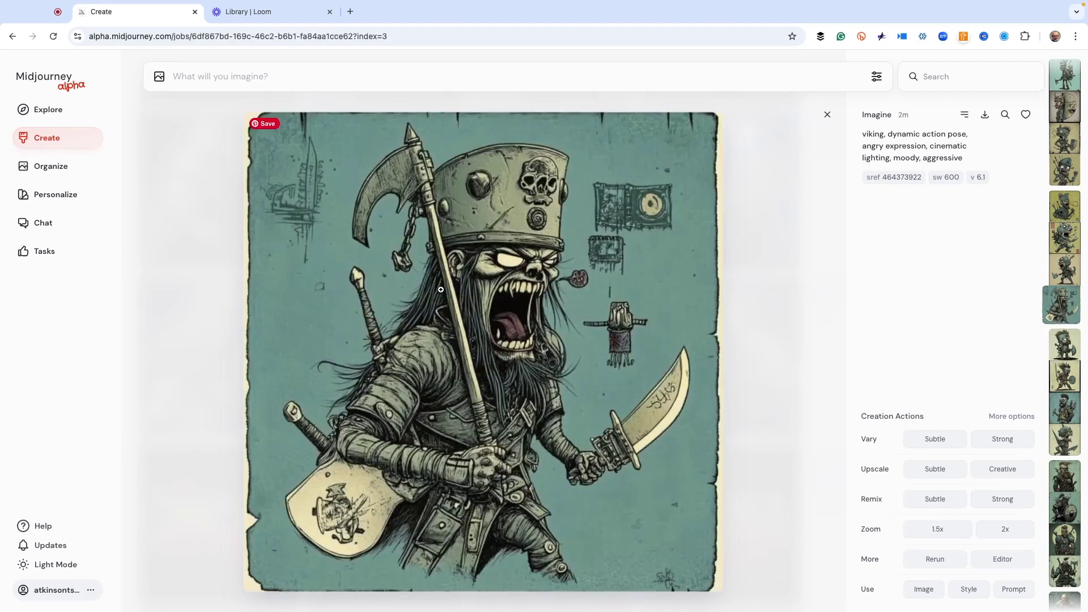
View the remaining three sw 600 viking renders enlarged
key(Up)
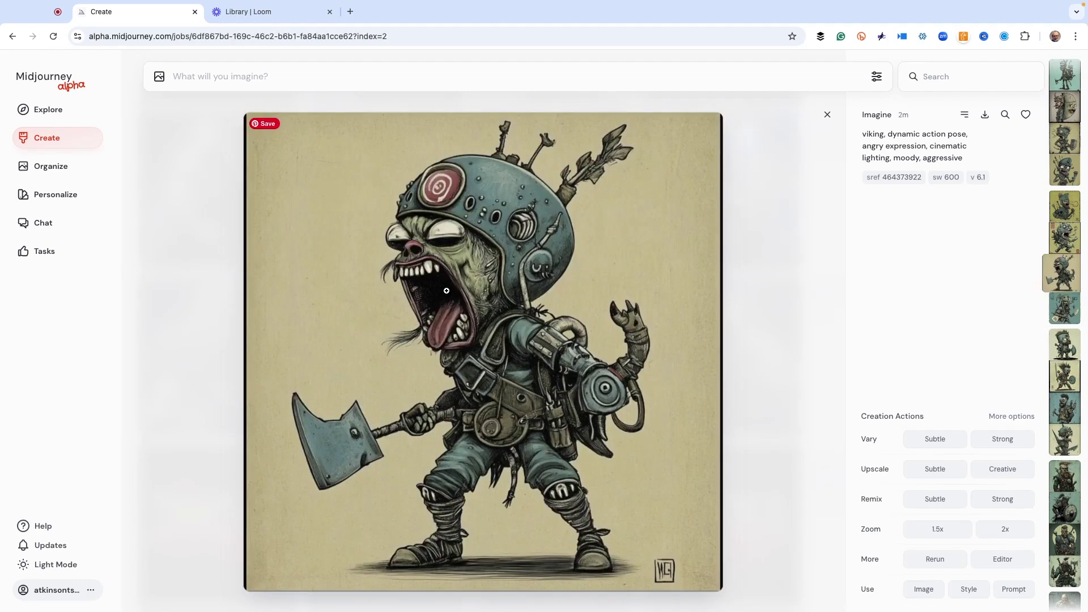
key(Up)
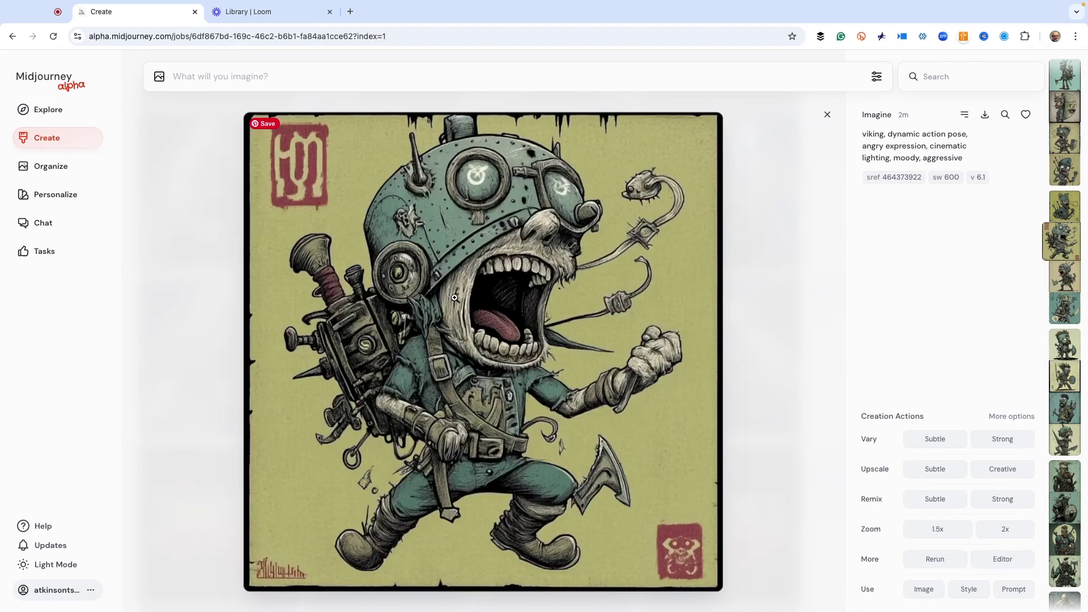
key(Up)
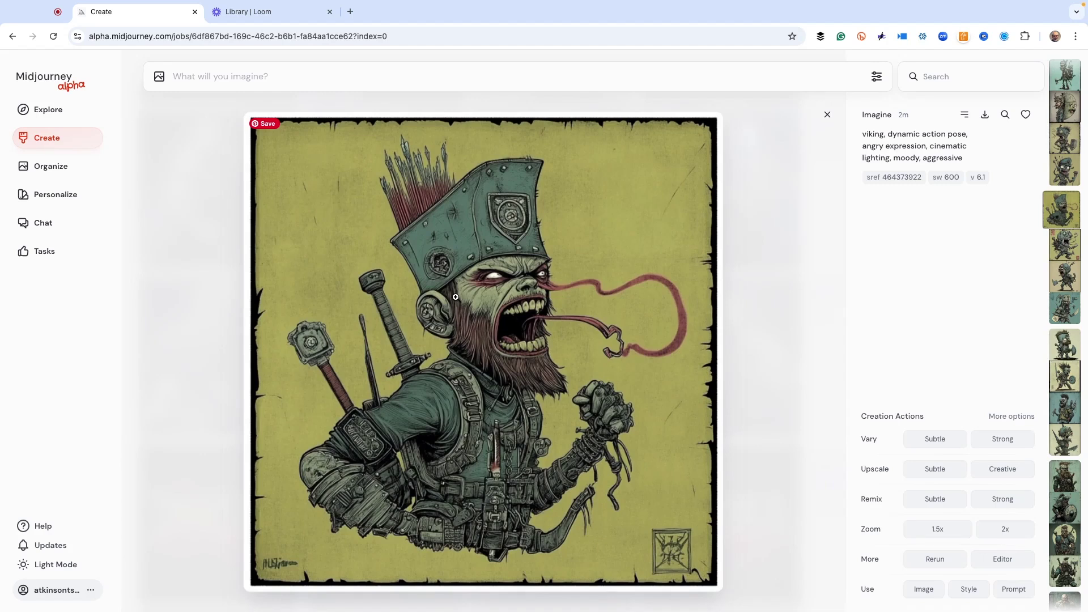
Step through all four sw 1000 renders of grotesque helmeted cartoon vikings
key(Up)
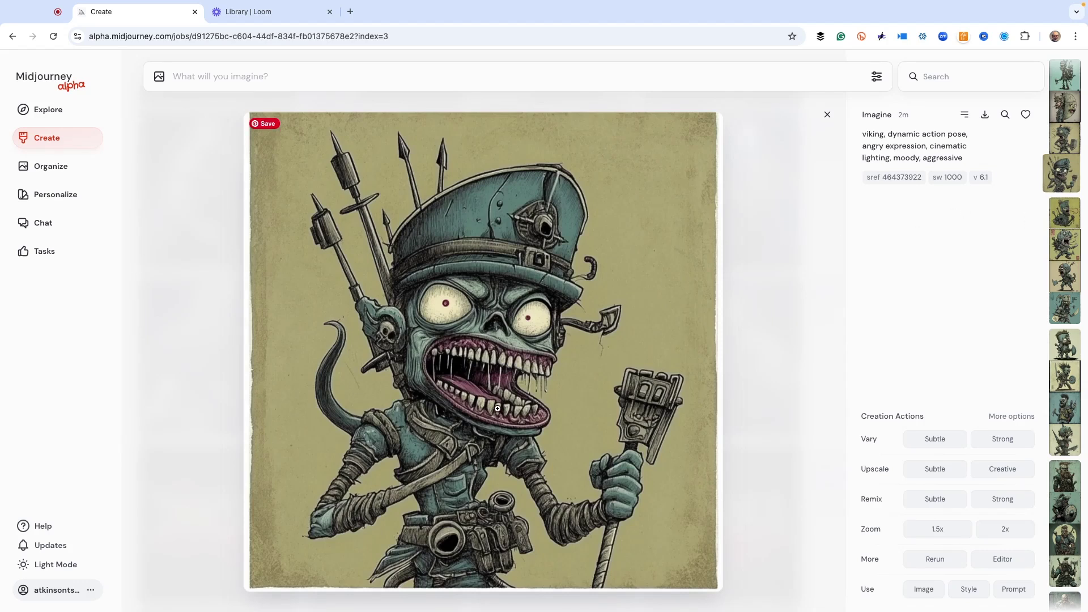
key(Up)
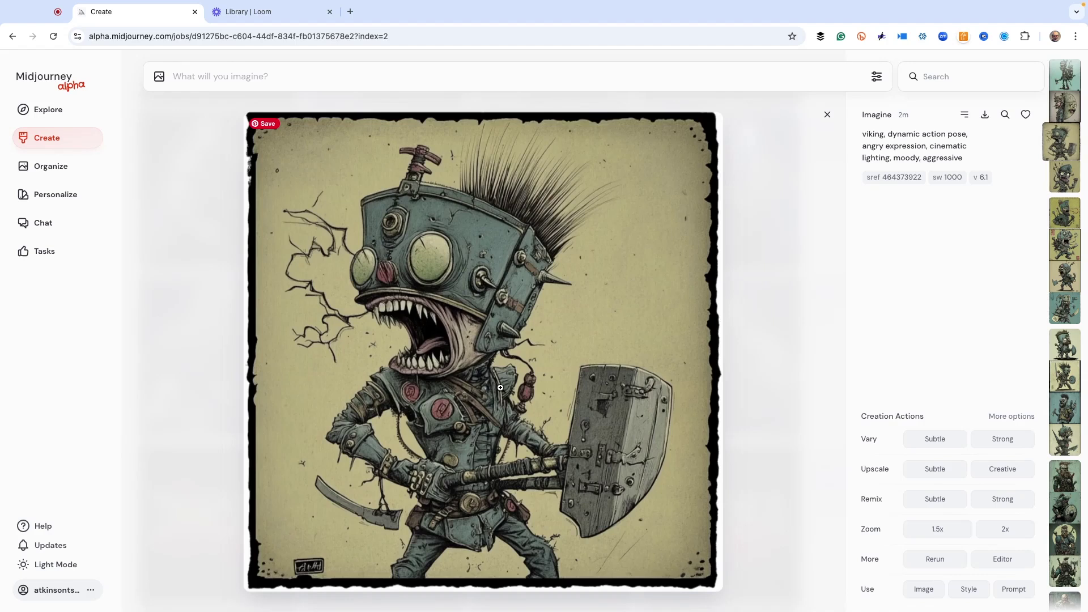
key(Up)
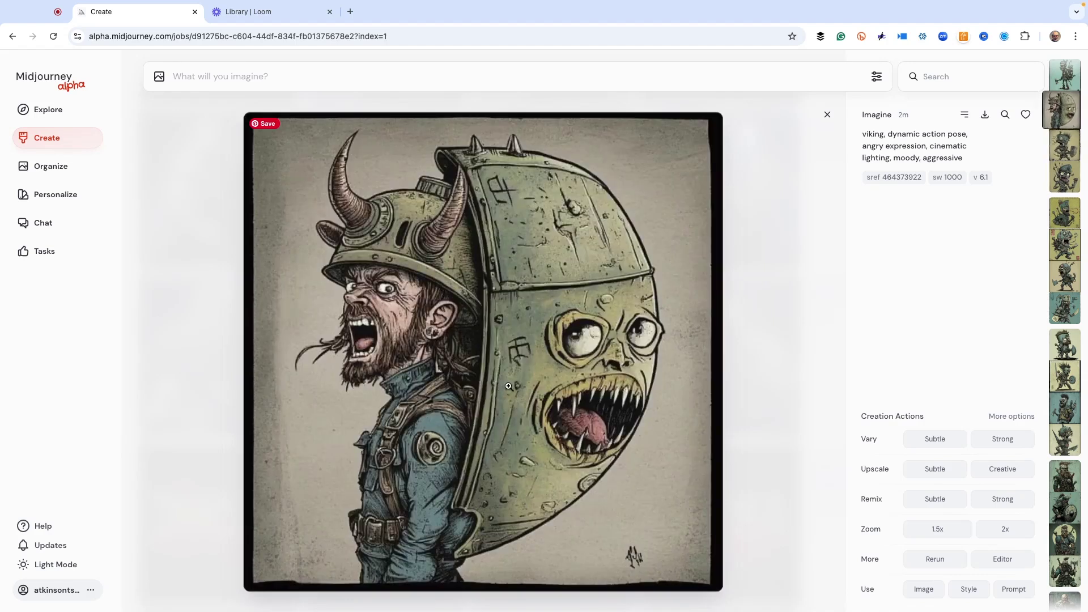
key(Up)
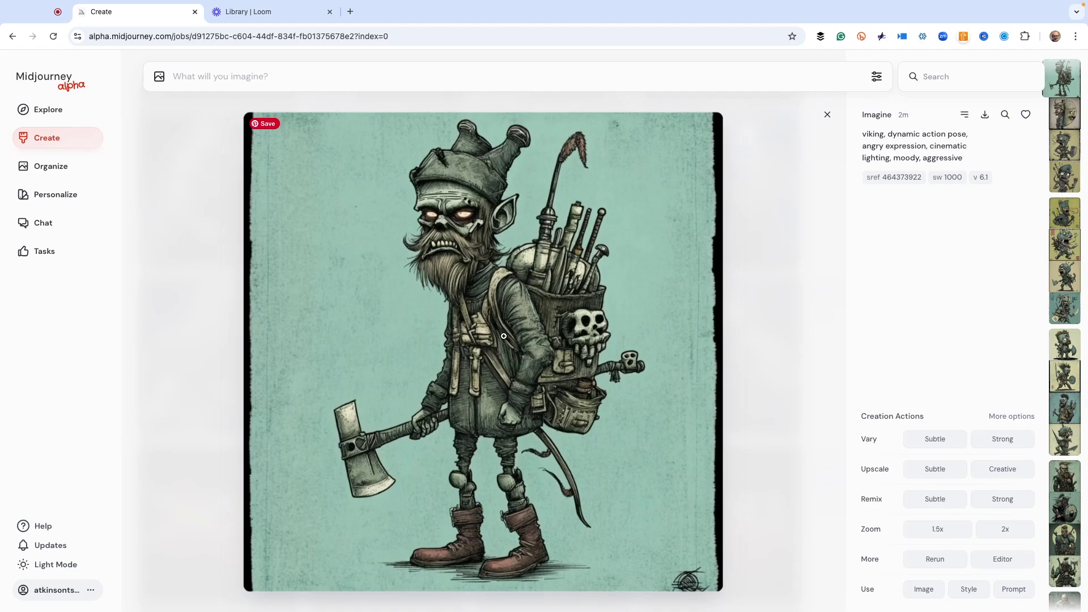
Close the enlarged view and scroll up to Today's sw 1000, 600 and 400 viking rows
click(788, 260)
scroll(521, 340, up, 5)
scroll(594, 298, down, 1)
scroll(593, 298, down, 3)
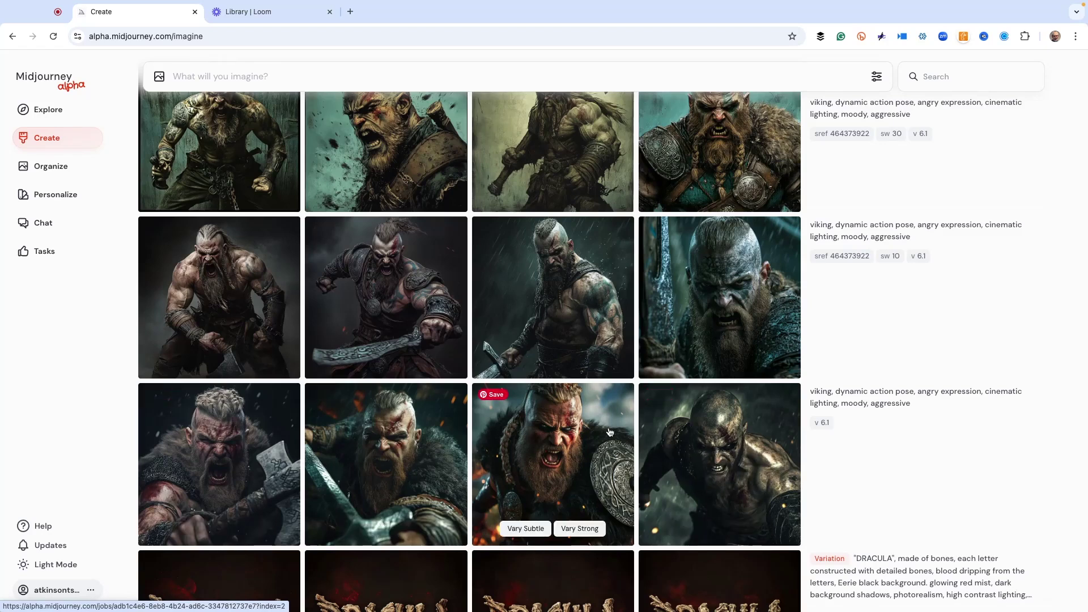
scroll(610, 432, up, 1)
scroll(696, 377, up, 2)
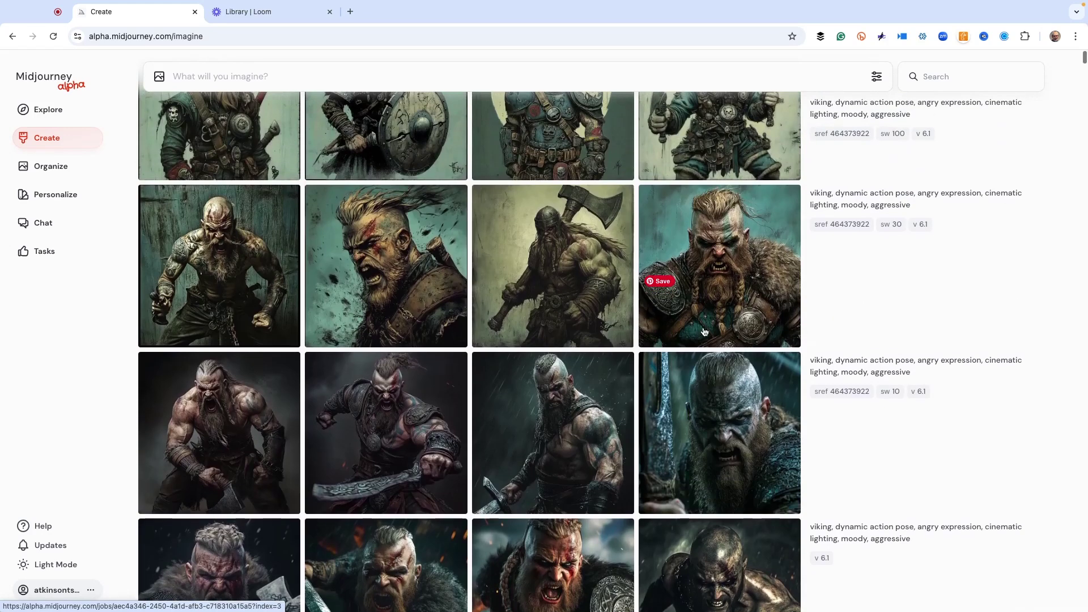
scroll(702, 297, up, 3)
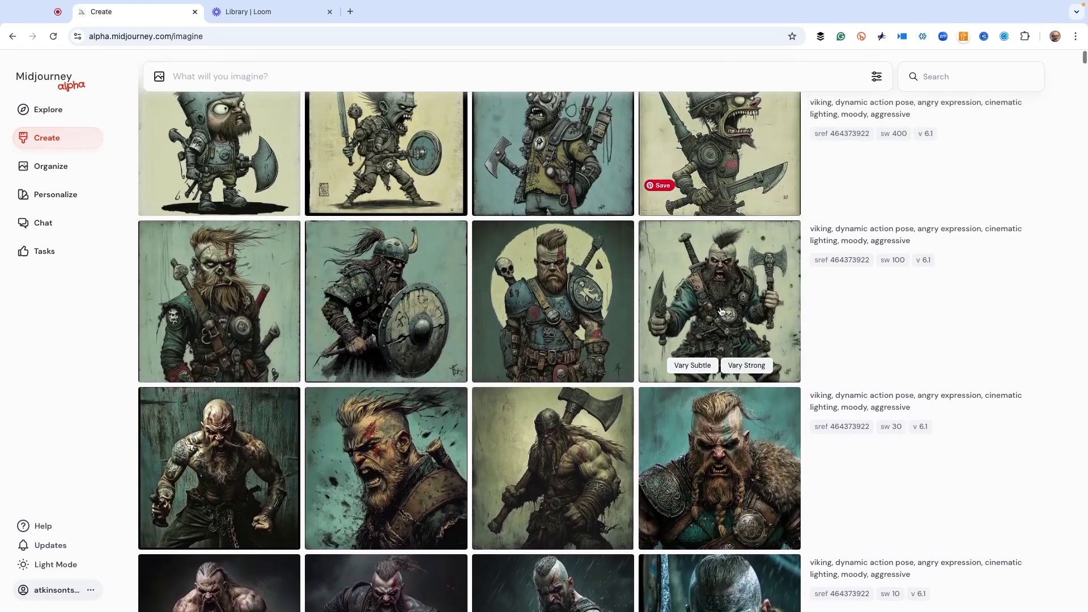
scroll(720, 306, up, 2)
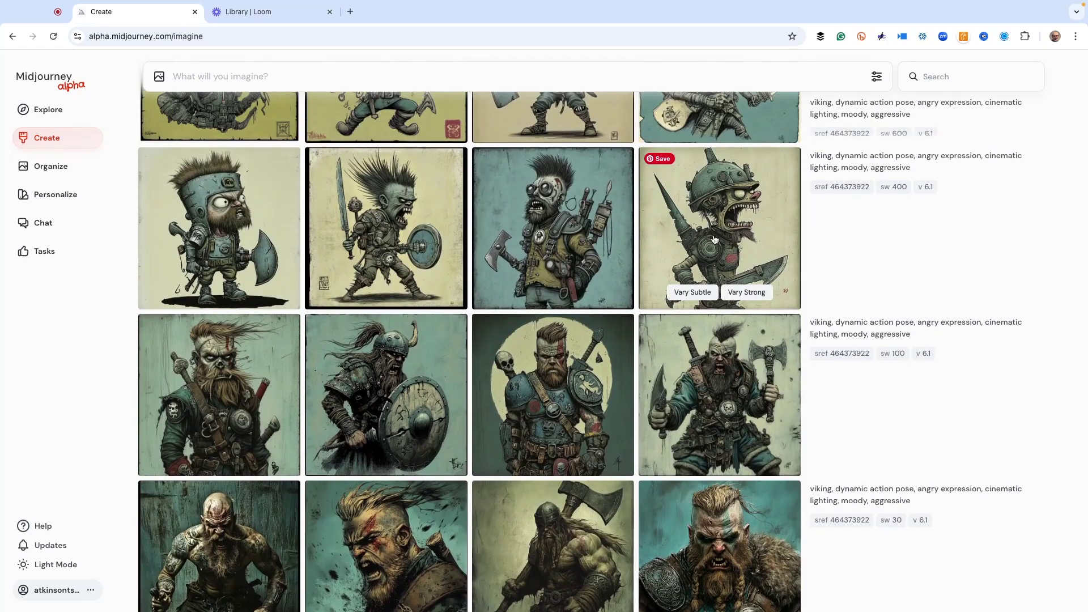
scroll(715, 240, up, 5)
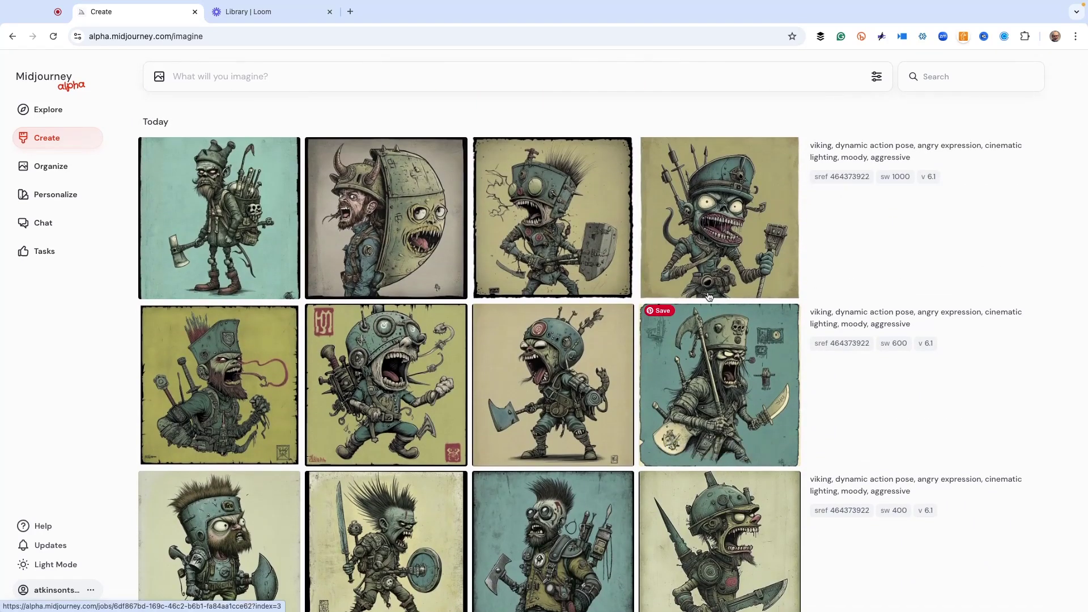
mouse_move(707, 228)
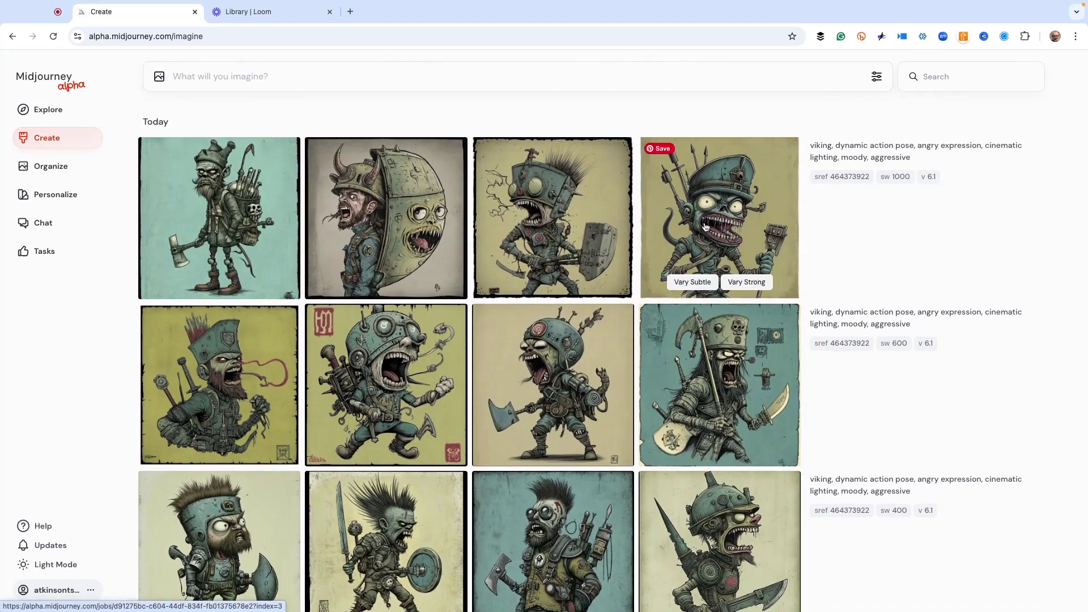
mouse_move(435, 286)
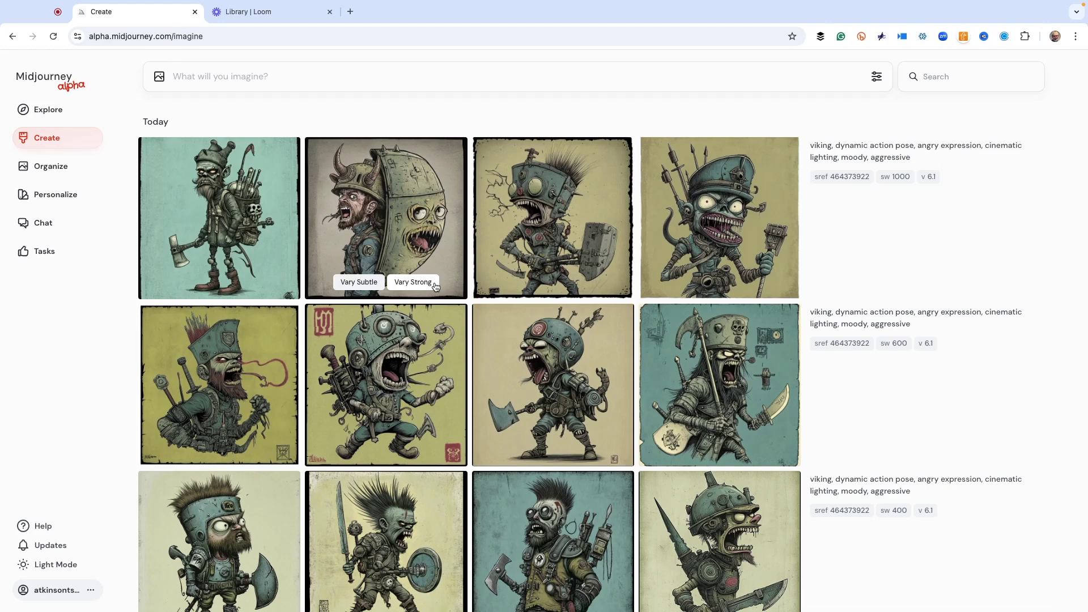
scroll(435, 286, down, 8)
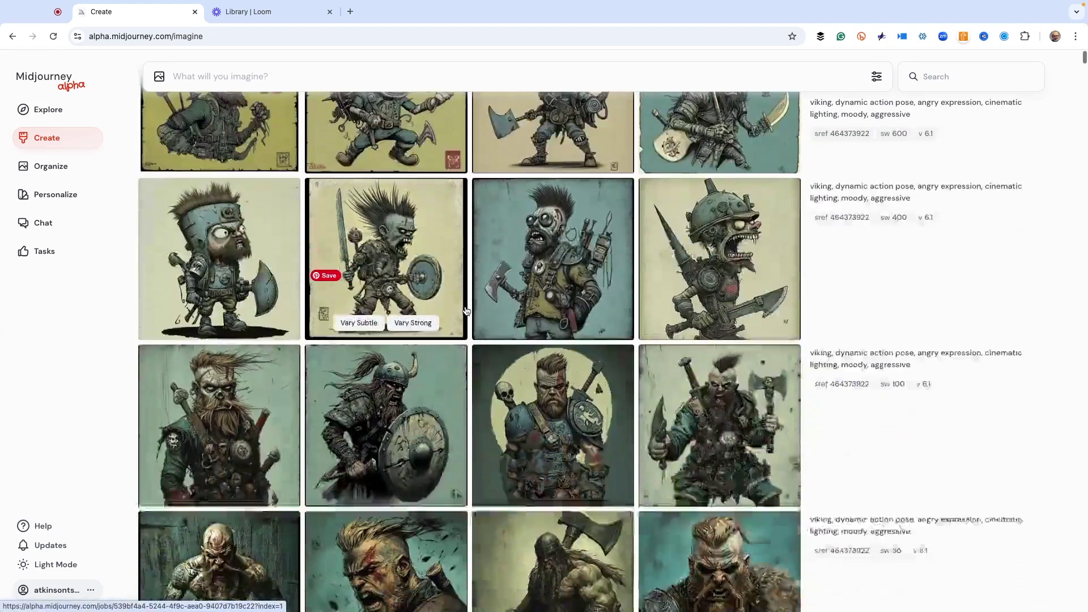
scroll(459, 311, down, 1)
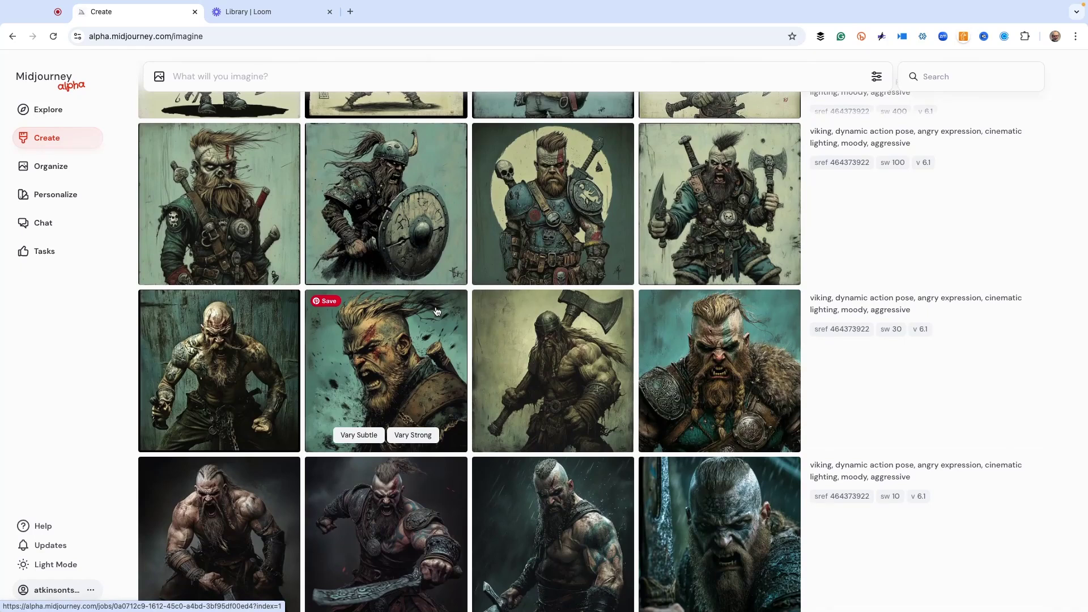
scroll(437, 311, down, 1)
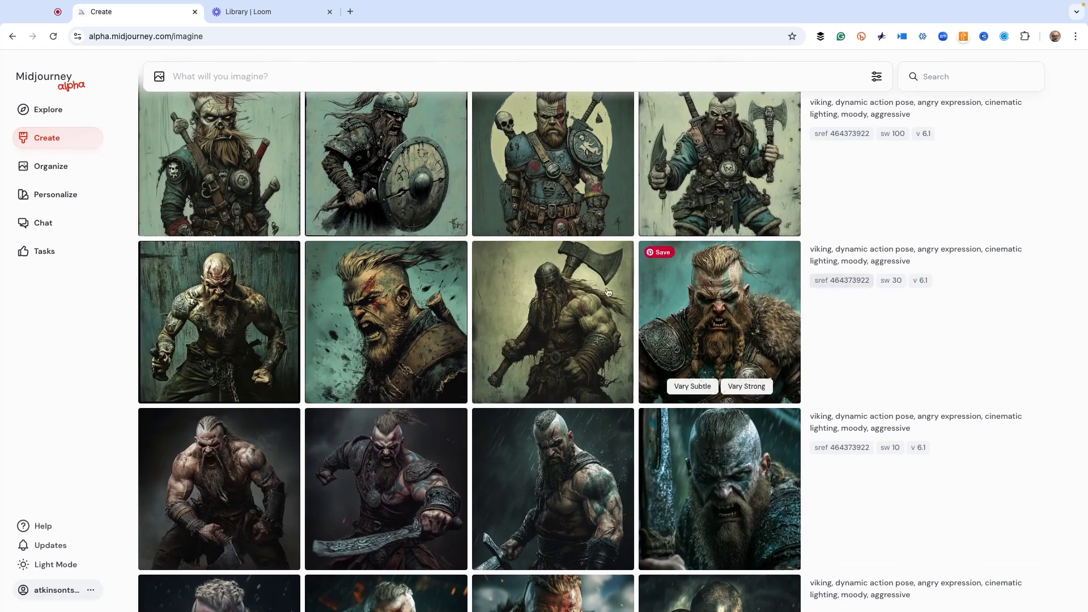
scroll(517, 293, up, 1)
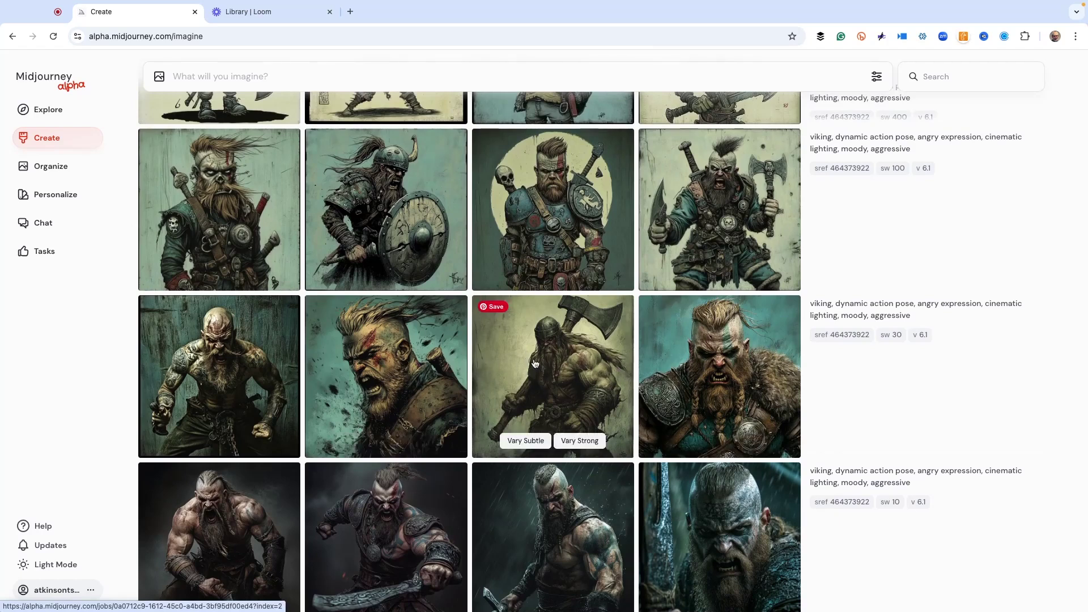
scroll(512, 360, up, 2)
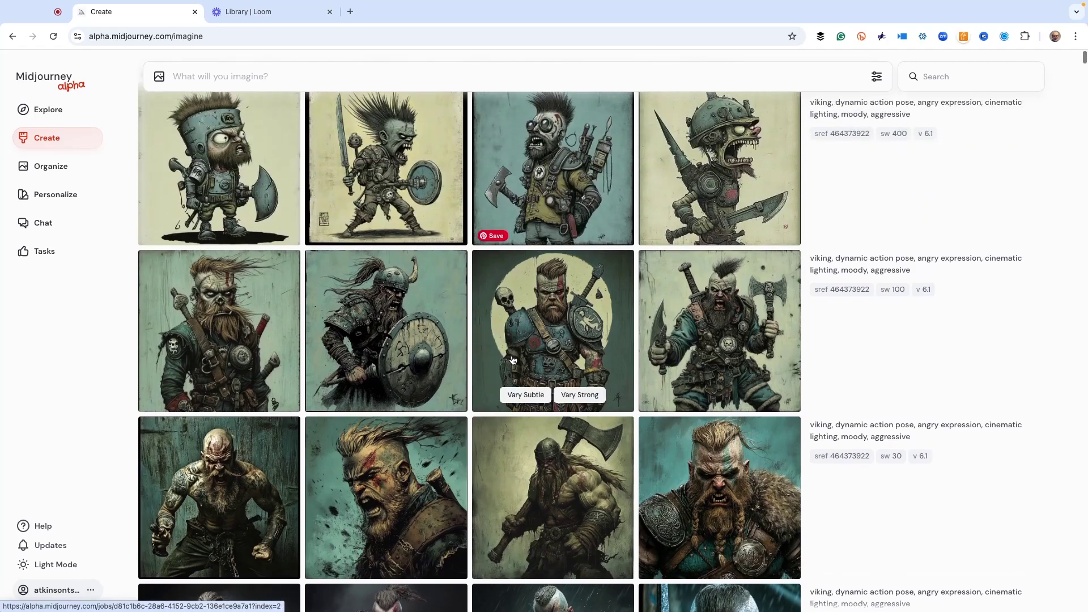
scroll(512, 360, up, 3)
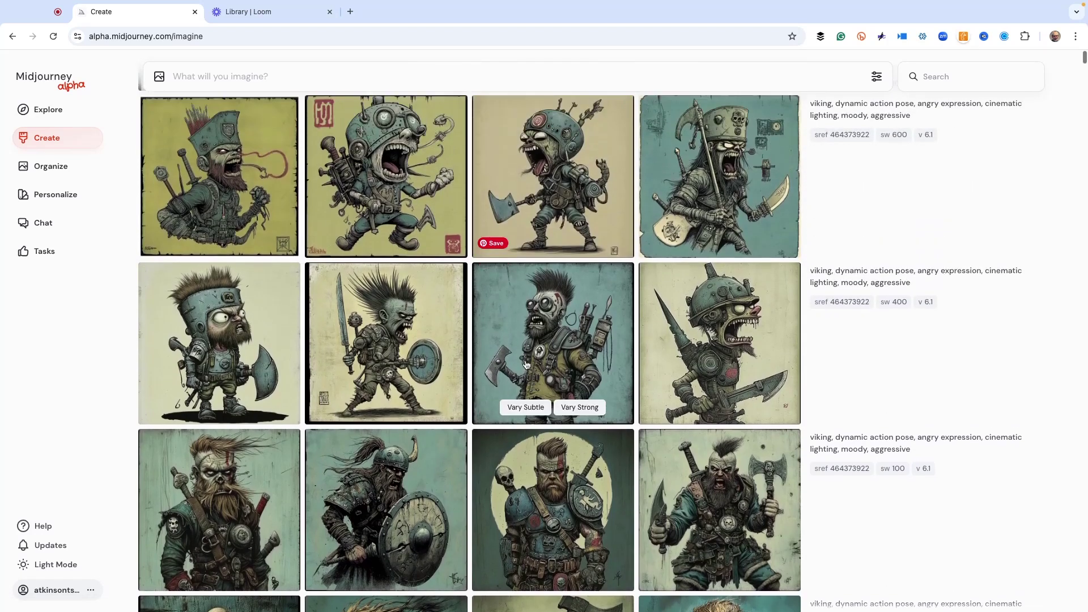
scroll(526, 365, up, 4)
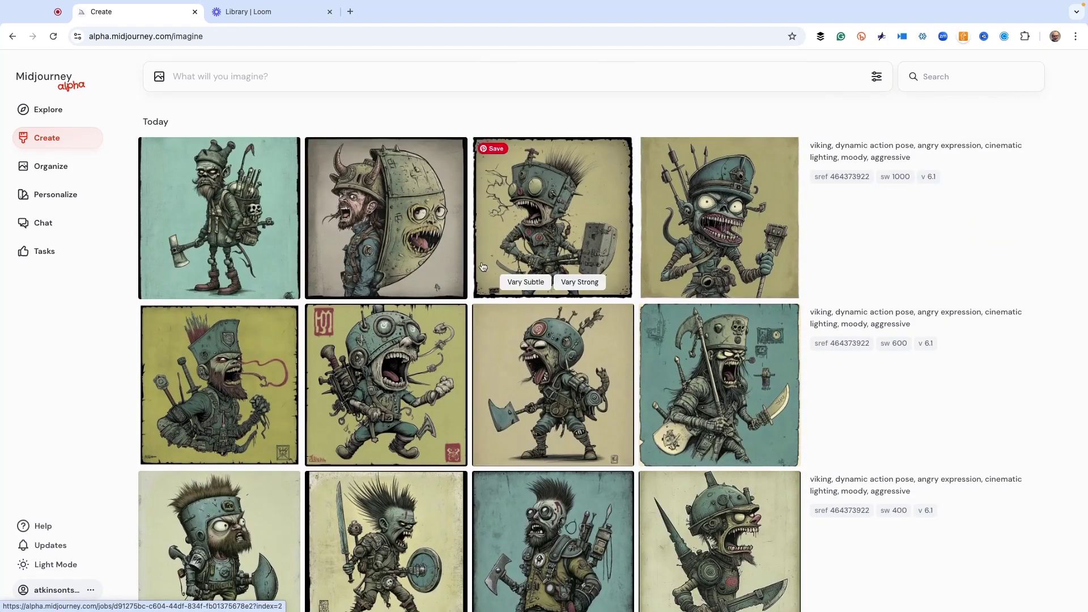